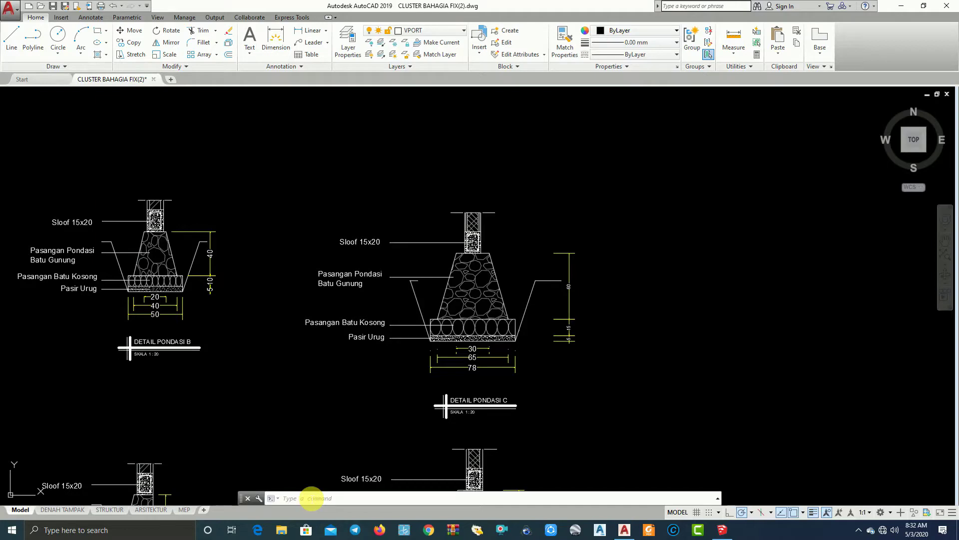
Dismiss the extension Load Errors and view the foundation beams from a low angle
left_click(723, 533)
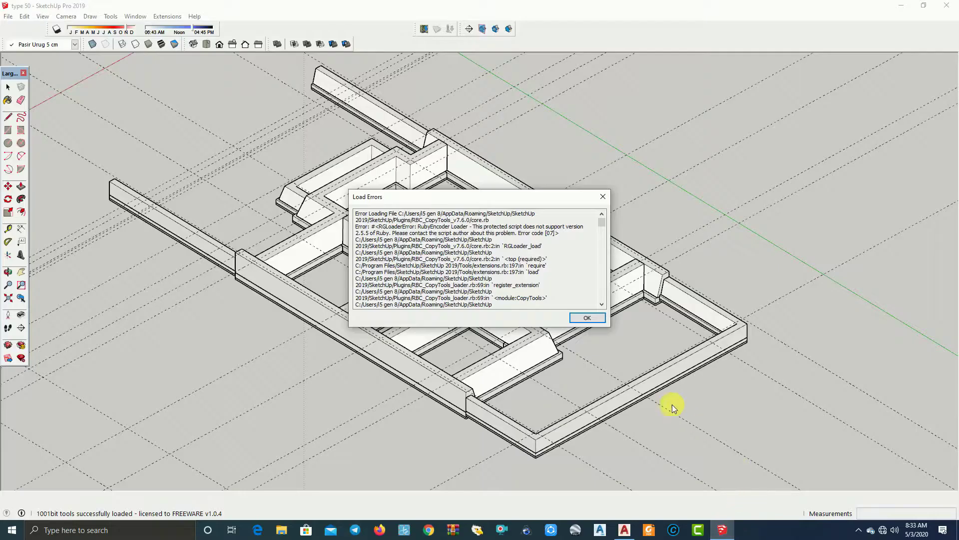
left_click(593, 319)
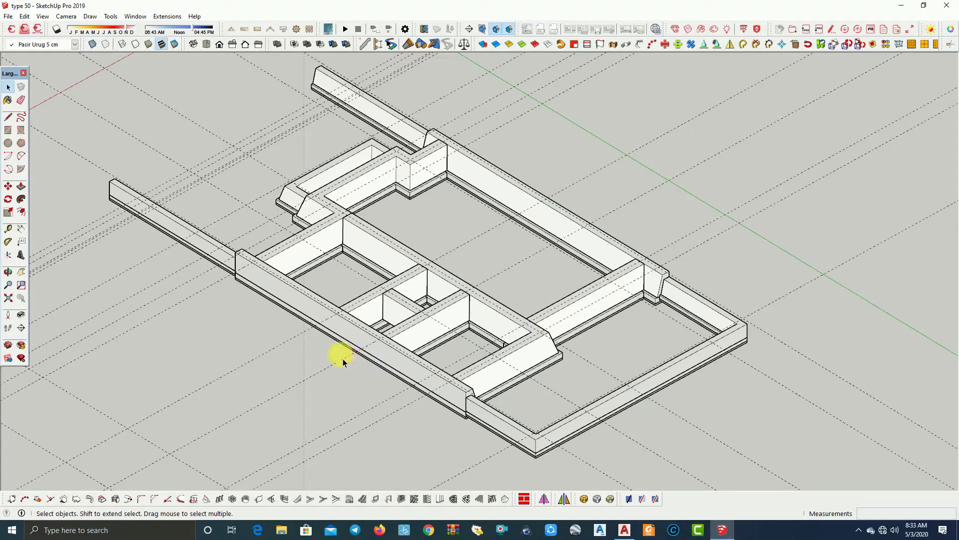
scroll(342, 353, "up", 1)
scroll(343, 343, "up", 1)
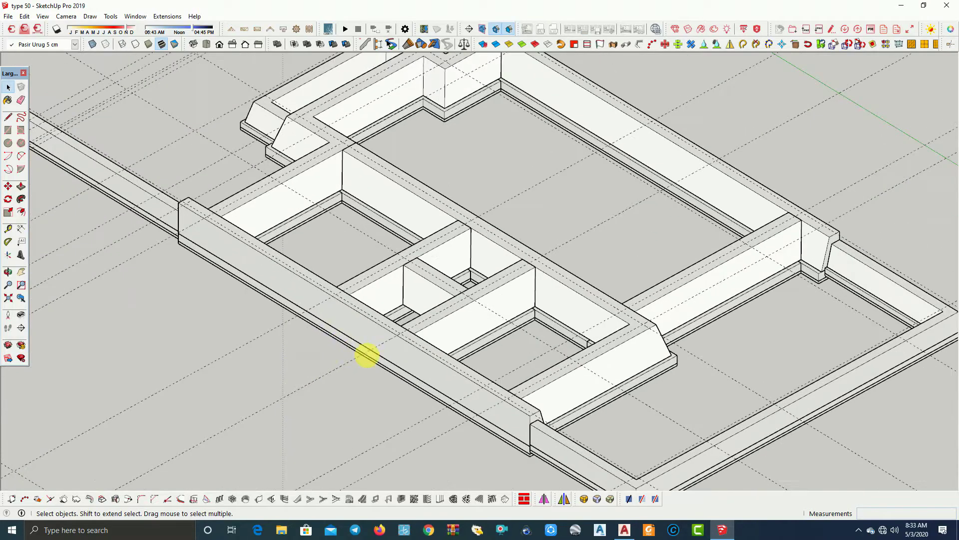
mouse_move(368, 358)
middle_mouse_down()
mouse_move(411, 197)
mouse_move(458, 195)
mouse_move(456, 135)
middle_mouse_up()
scroll(531, 154, "up", 2)
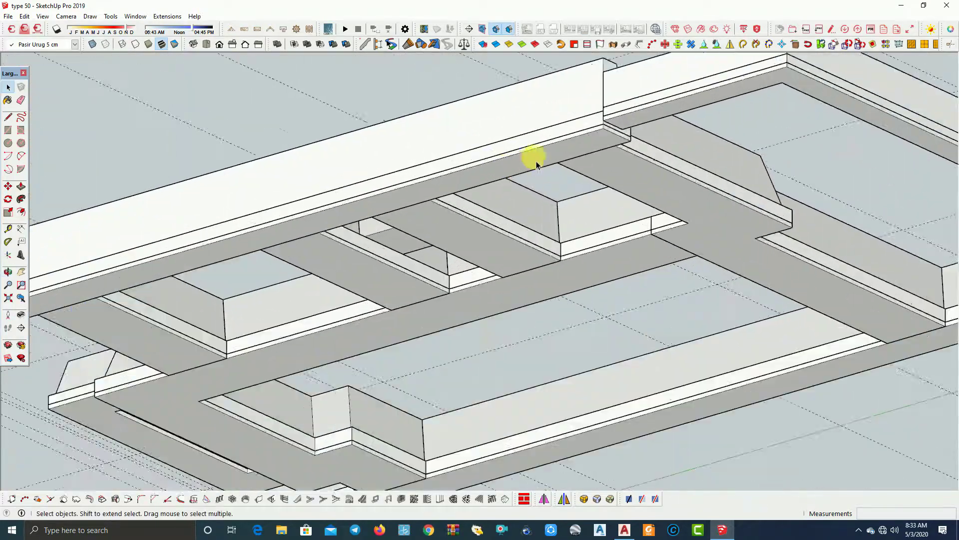
scroll(552, 150, "up", 1)
scroll(575, 159, "up", 1)
scroll(549, 190, "down", 4)
Orbit and zoom over the floor frame until it sits on the left of the view
mouse_move(493, 231)
middle_mouse_down()
mouse_move(449, 199)
mouse_move(355, 259)
middle_mouse_up()
scroll(300, 164, "up", 3)
scroll(300, 163, "down", 1)
scroll(332, 182, "down", 1)
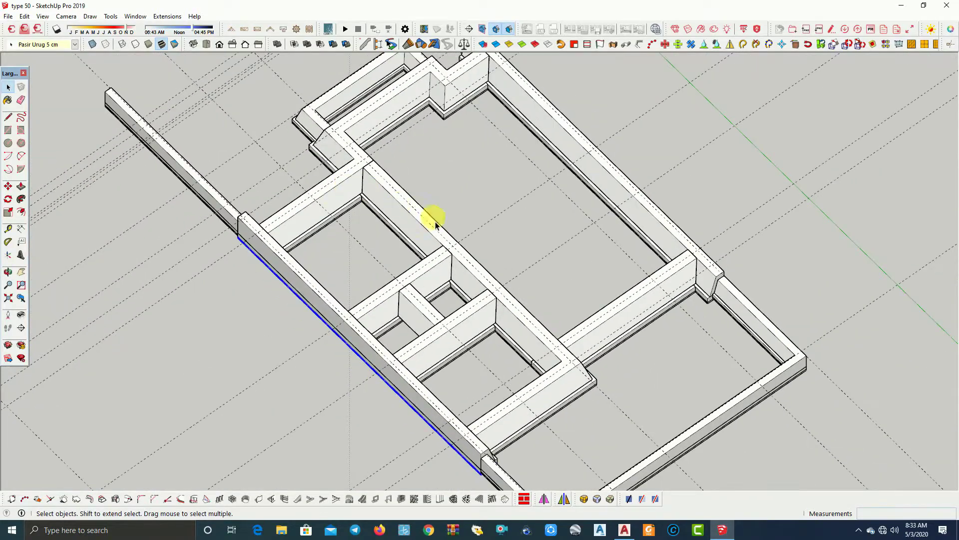
scroll(353, 278, "down", 2)
scroll(375, 145, "up", 2)
scroll(418, 139, "up", 2)
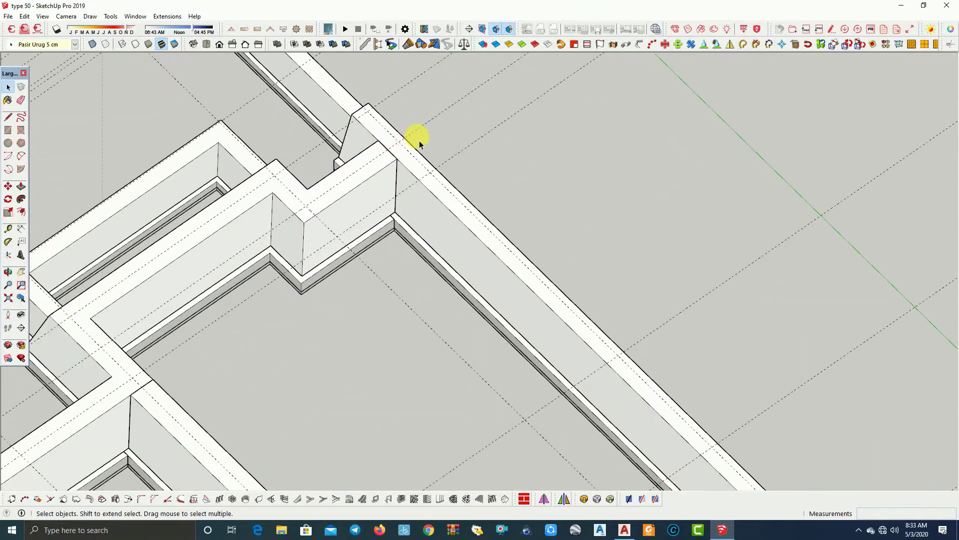
scroll(397, 145, "up", 2)
scroll(379, 160, "down", 2)
scroll(407, 199, "down", 2)
scroll(473, 221, "down", 2)
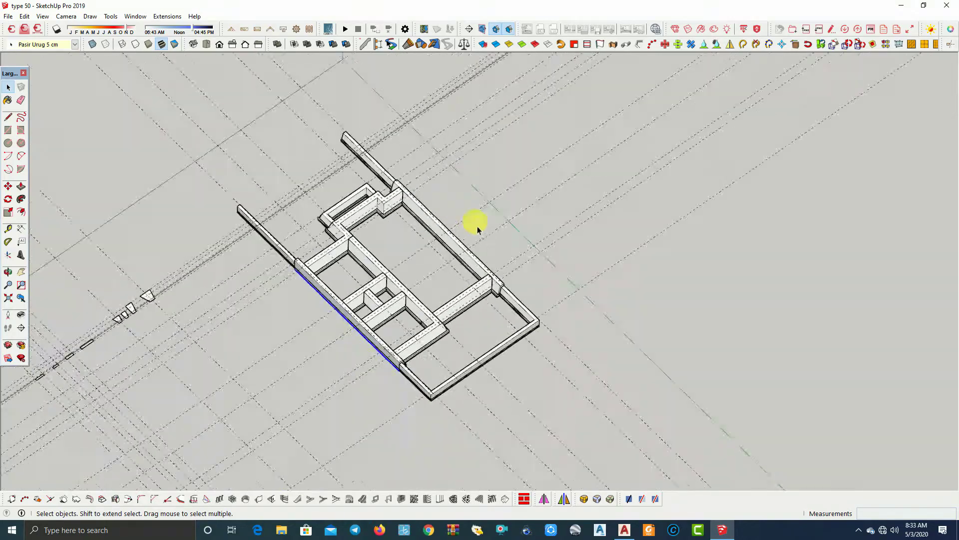
scroll(345, 245, "down", 1)
mouse_move(294, 274)
middle_mouse_down()
mouse_move(456, 307)
mouse_move(899, 337)
mouse_move(782, 332)
mouse_move(583, 276)
mouse_move(760, 237)
mouse_move(610, 249)
mouse_move(589, 196)
mouse_move(610, 310)
mouse_move(513, 256)
middle_mouse_up()
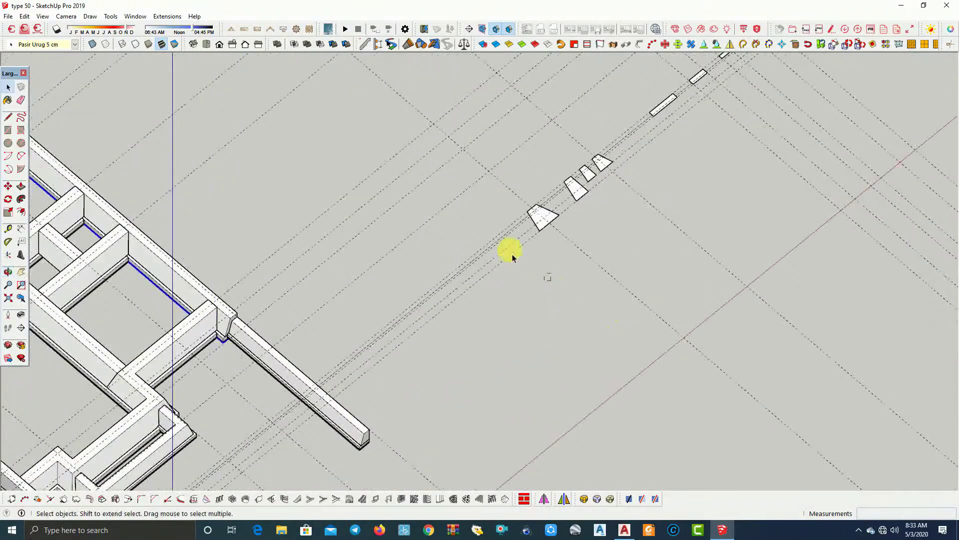
Delete the stray trapezoid beside the frame, then undo to restore it
left_click_drag(478, 233, 478, 237)
key("Delete")
scroll(542, 253, "down", 3)
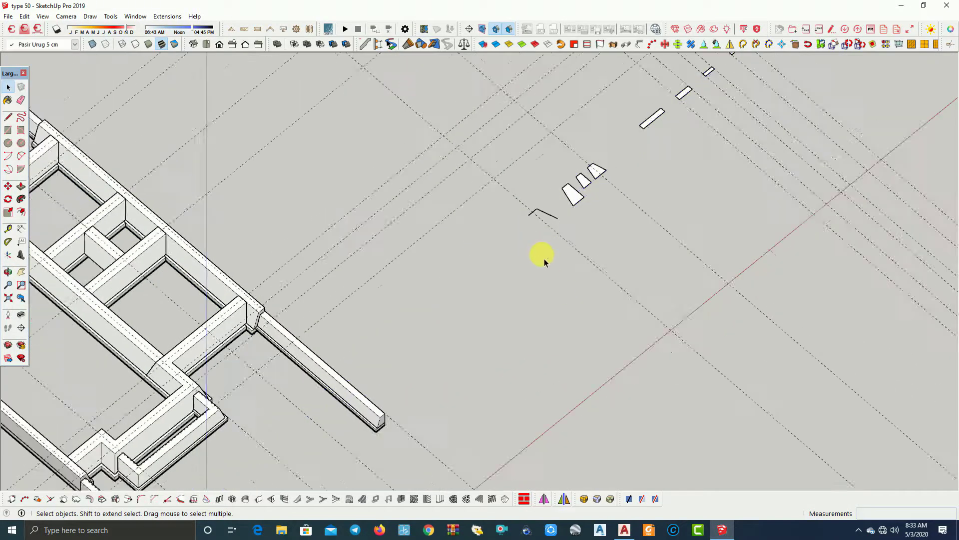
key("ctrl+z")
Delete the stray guide lines beside and to the right of the model
left_click_drag(531, 292, 502, 264)
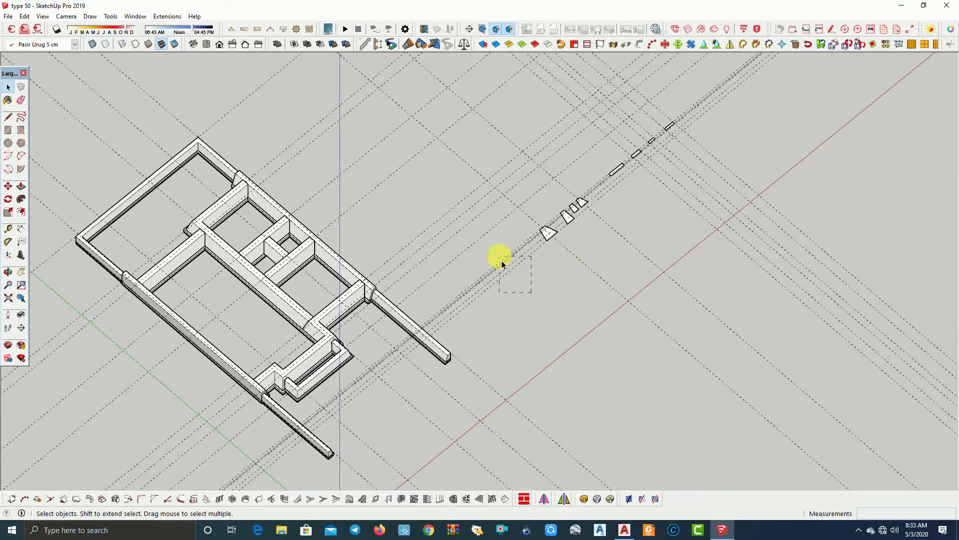
key("Delete")
scroll(583, 269, "down", 2)
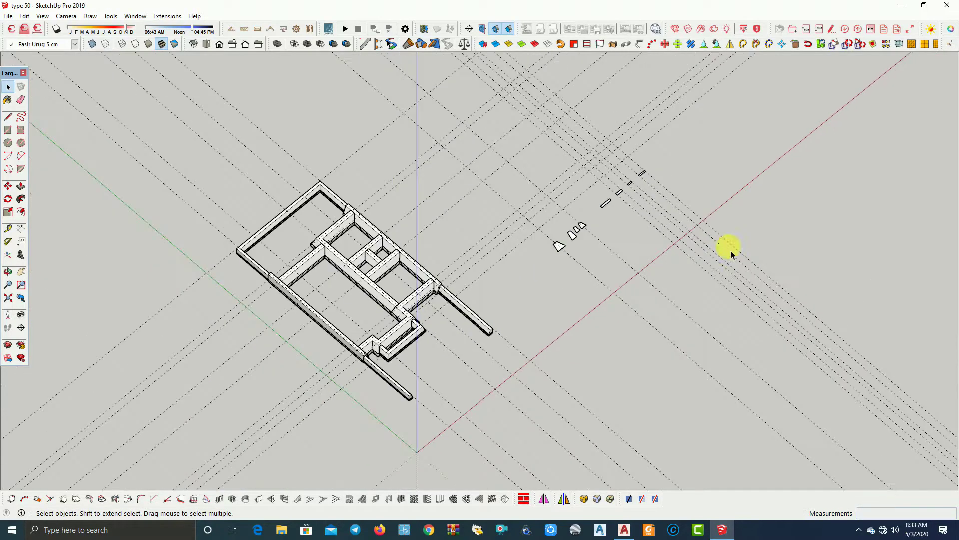
left_click_drag(616, 337, 616, 339)
key("Delete")
Orbit around the foundation model to review it from several angles
middle_click_drag(616, 340, 633, 352)
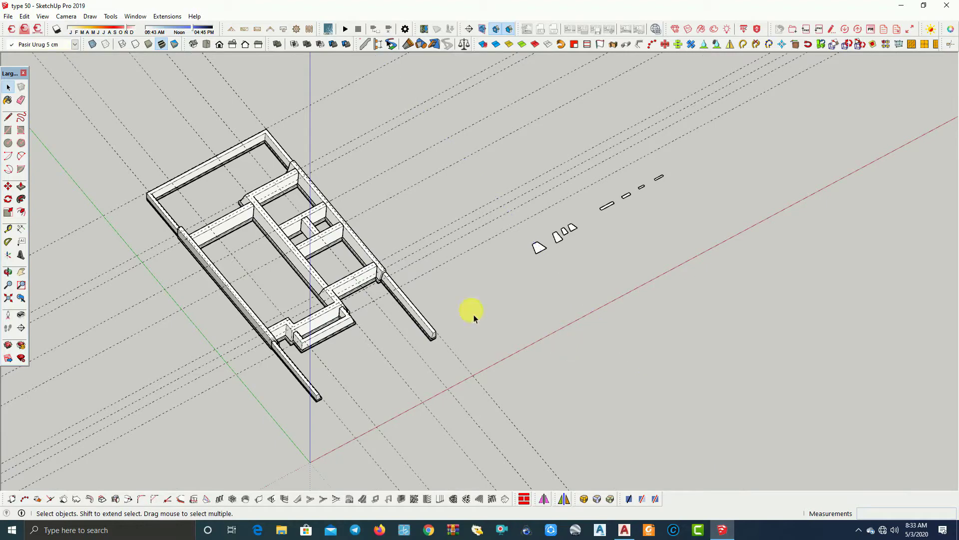
scroll(469, 324, "up", 5)
mouse_move(308, 278)
middle_mouse_down()
mouse_move(251, 229)
mouse_move(228, 148)
middle_mouse_up()
scroll(310, 235, "down", 3)
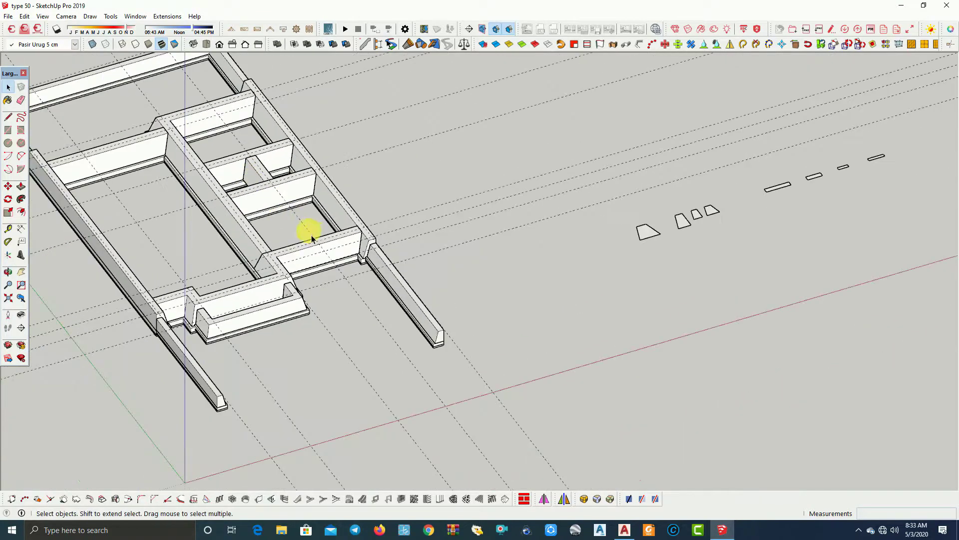
middle_click_drag(311, 235, 527, 311)
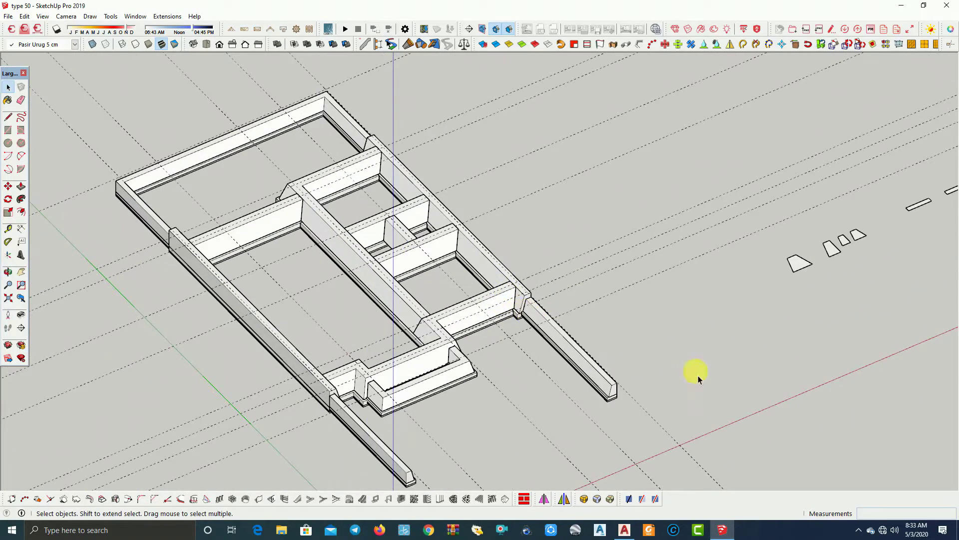
left_click(625, 530)
Center the DETAIL PONDASI B sloof cross-section to read its layers and 40, 10, 5 cm depths
middle_click_drag(340, 330, 450, 316)
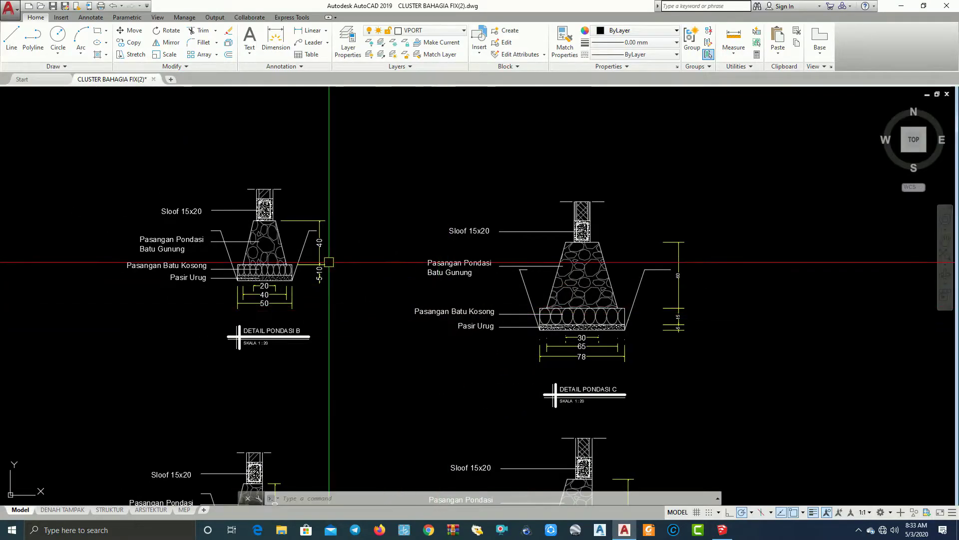
scroll(185, 195, "up", 5)
scroll(230, 242, "up", 3)
scroll(141, 261, "up", 1)
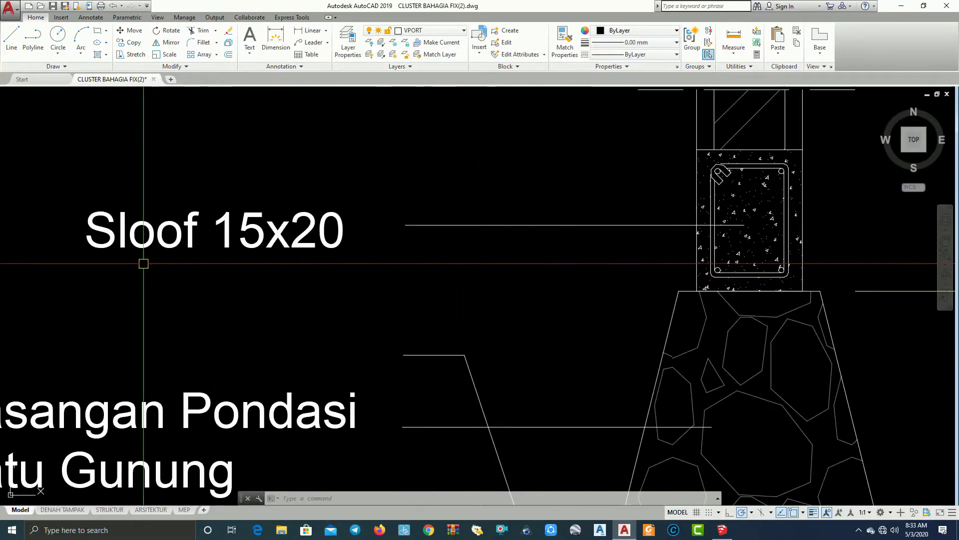
middle_click_drag(141, 261, 275, 279)
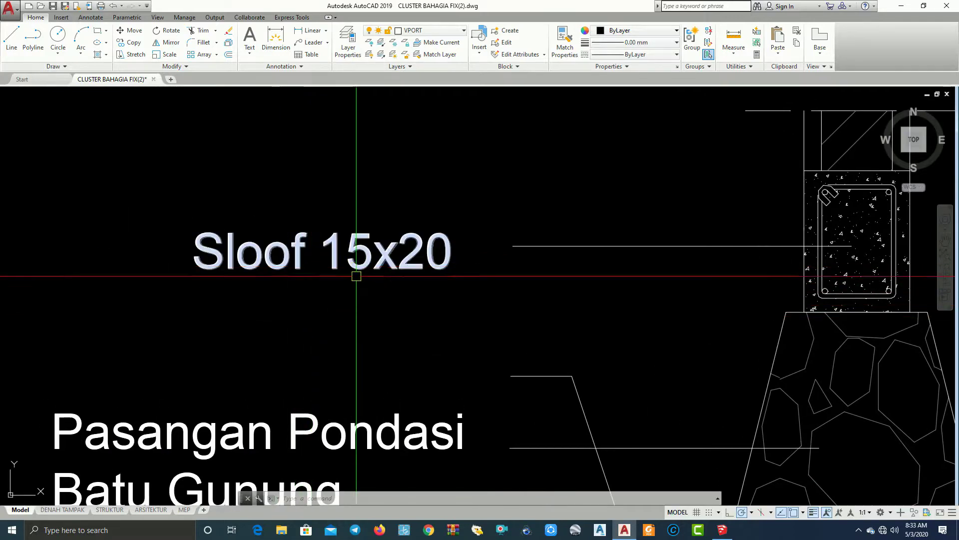
middle_click_drag(332, 306, 170, 288)
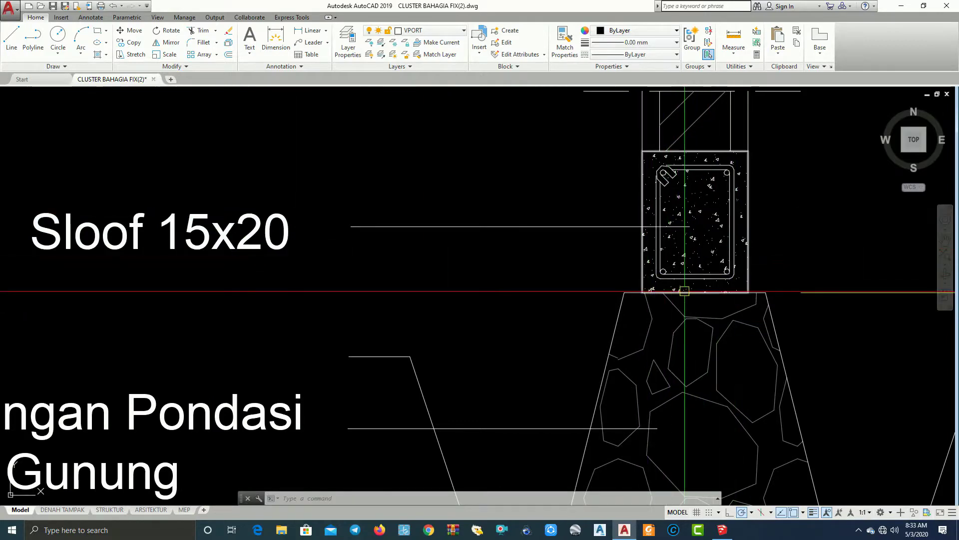
scroll(627, 190, "down", 2)
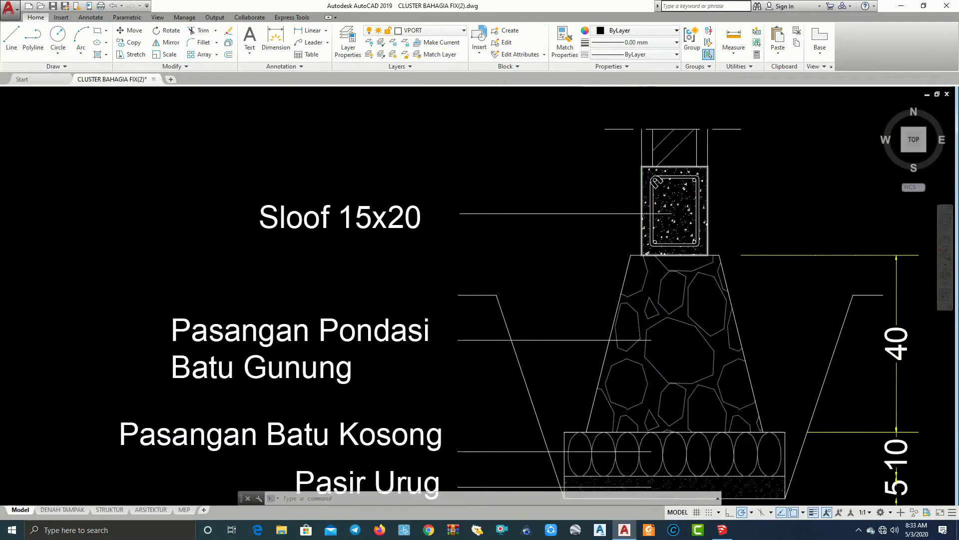
scroll(640, 200, "down", 2)
Return to SketchUp and show the Default Tray beside the model view
left_click(900, 6)
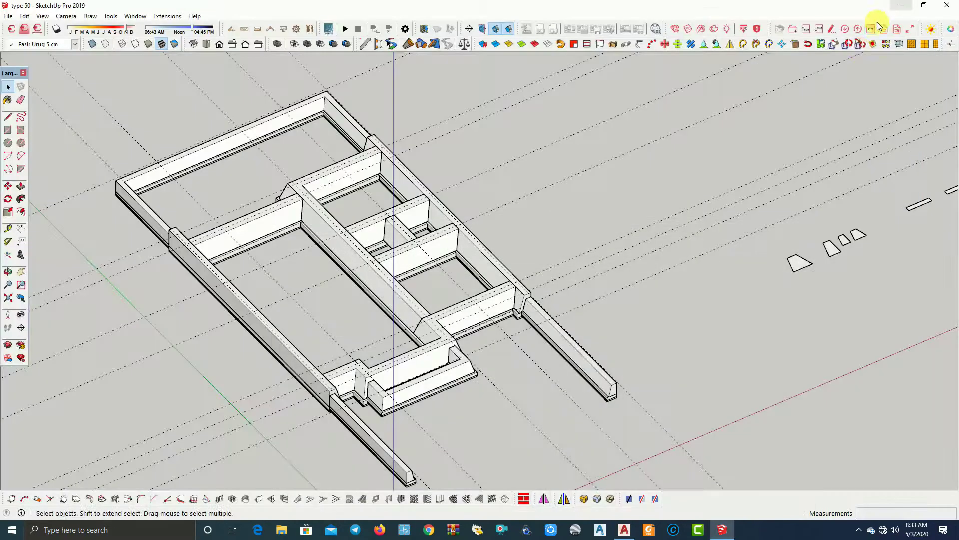
scroll(636, 215, "down", 2)
mouse_move(636, 214)
middle_mouse_down()
mouse_move(286, 204)
mouse_move(489, 268)
mouse_move(438, 216)
middle_mouse_up()
left_click(167, 17)
mouse_move(153, 28)
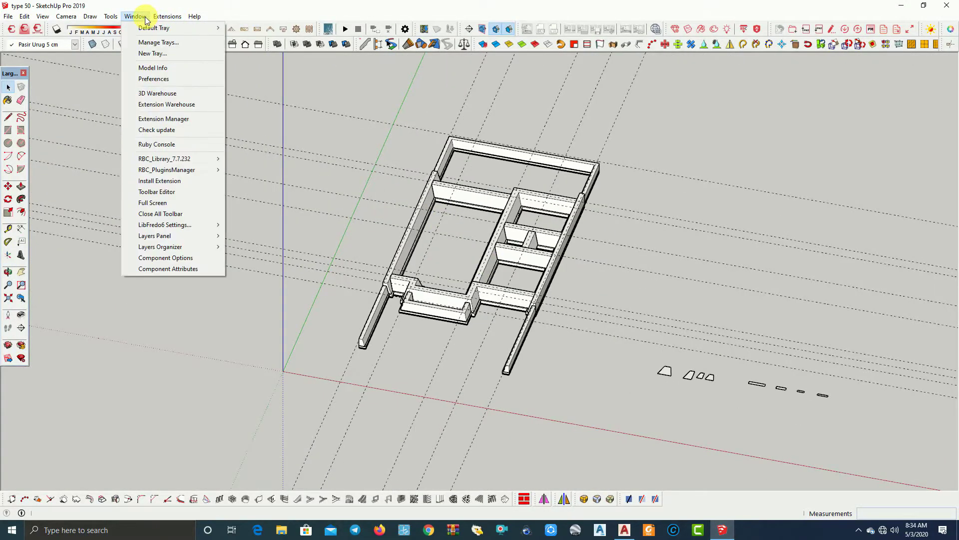
left_click(243, 28)
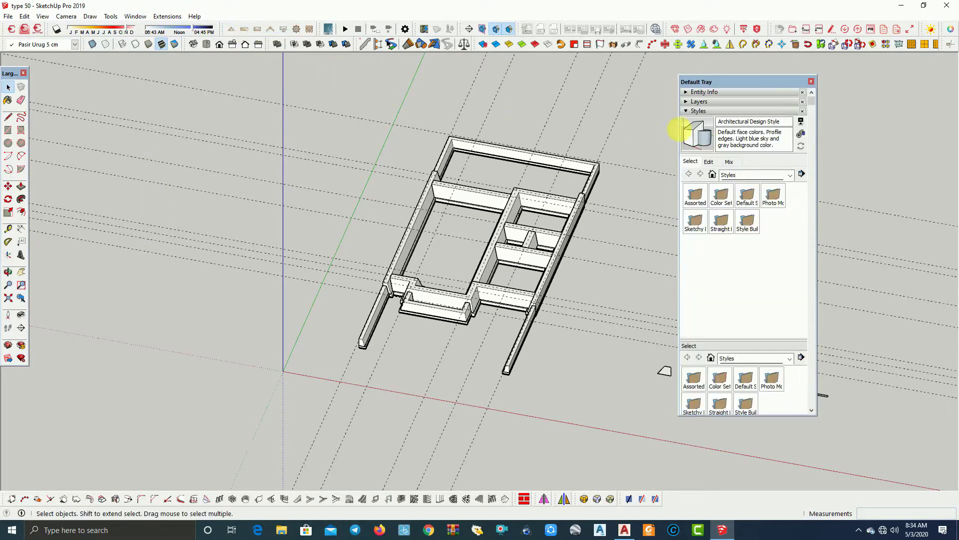
Collapse Styles, expand the Layers list, and make Layer0 the current layer
left_click(698, 112)
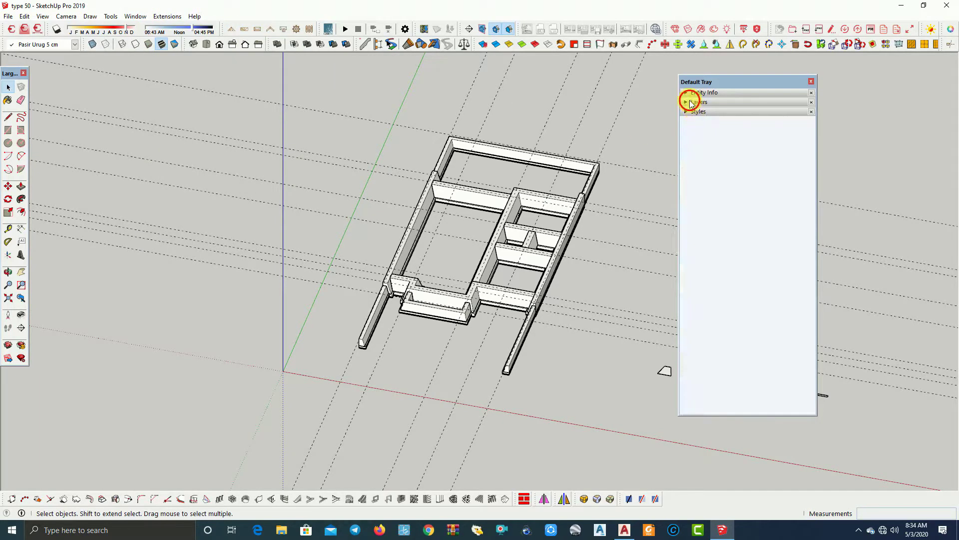
left_click(690, 102)
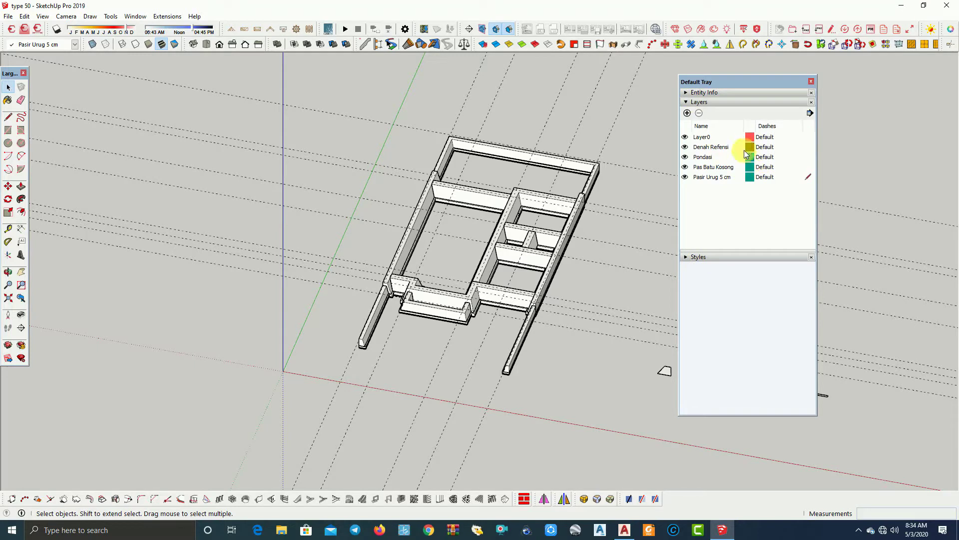
left_click(783, 169)
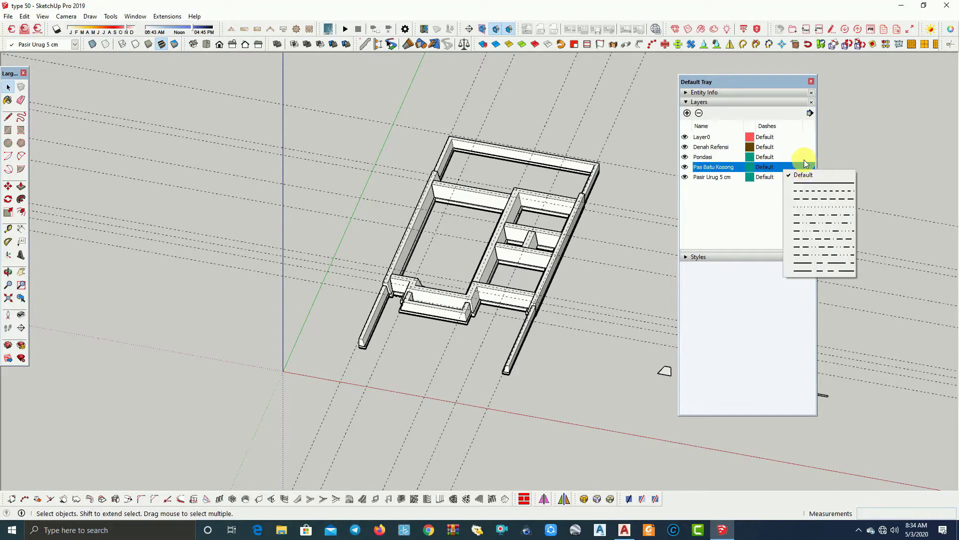
left_click(805, 160)
left_click(803, 147)
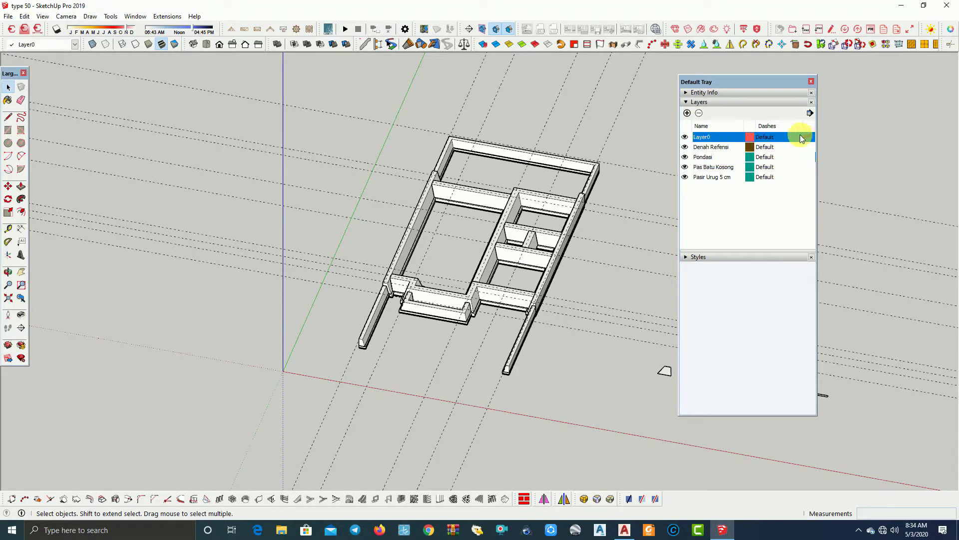
left_click(722, 150)
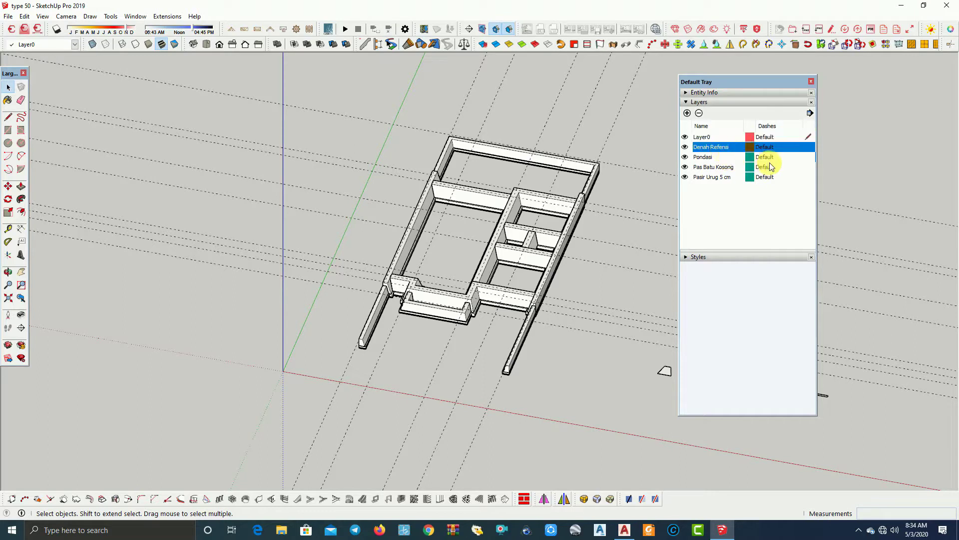
left_click(44, 21)
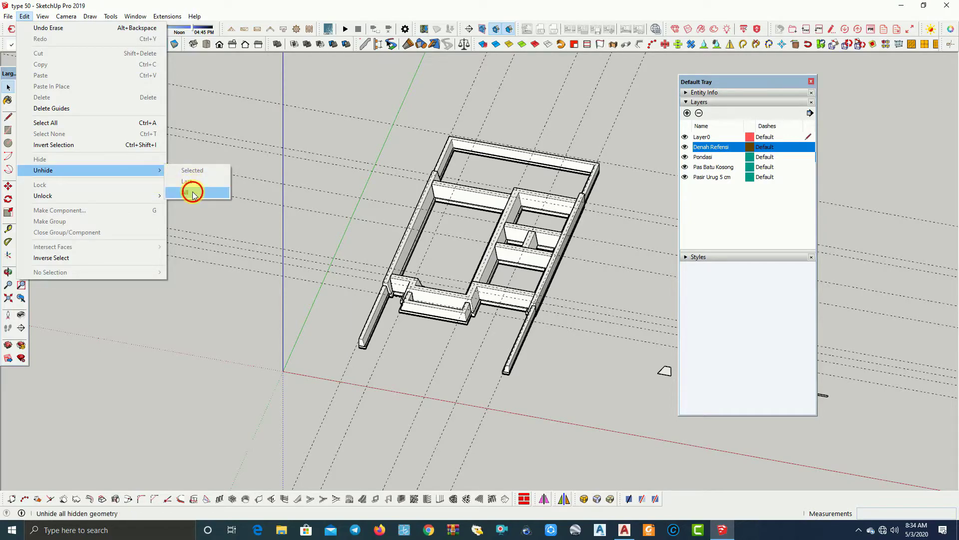
Reveal hidden geometry and orbit to see the Denah Refensi floor plan around the frame
left_click(196, 194)
mouse_move(199, 200)
middle_mouse_down()
mouse_move(481, 189)
mouse_move(411, 325)
middle_mouse_up()
scroll(317, 306, "up", 3)
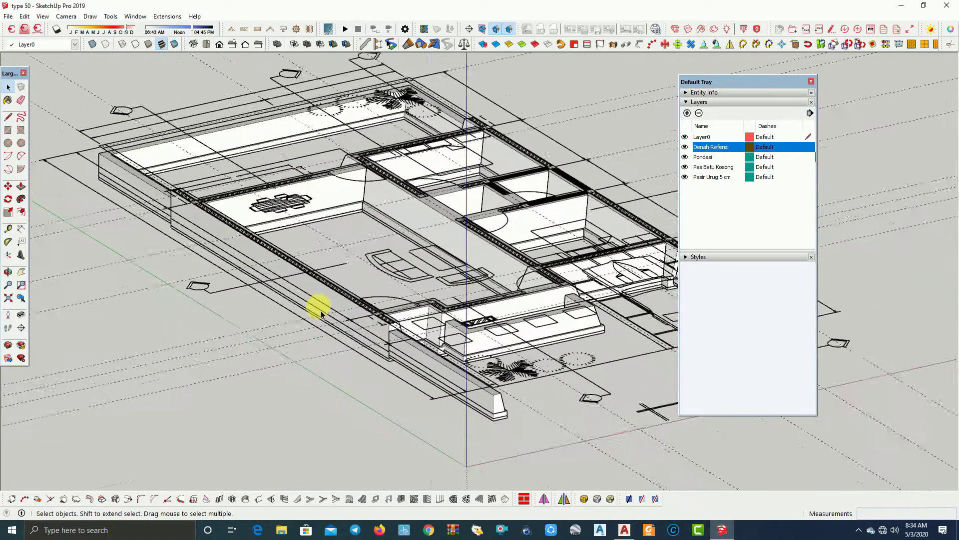
scroll(347, 306, "up", 3)
scroll(349, 334, "down", 2)
scroll(355, 370, "down", 1)
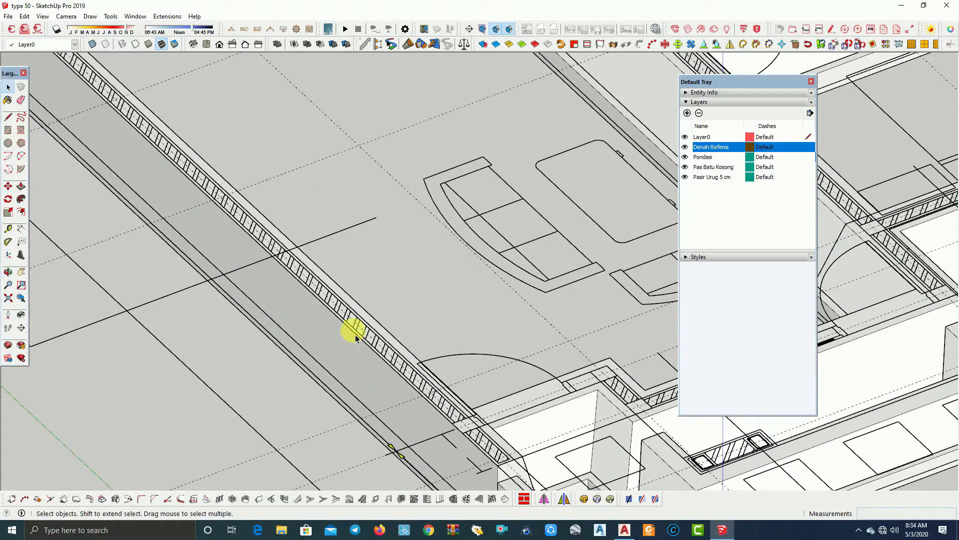
scroll(354, 325, "down", 3)
scroll(320, 279, "down", 2)
mouse_move(278, 240)
middle_mouse_down()
mouse_move(280, 274)
mouse_move(521, 263)
middle_mouse_up()
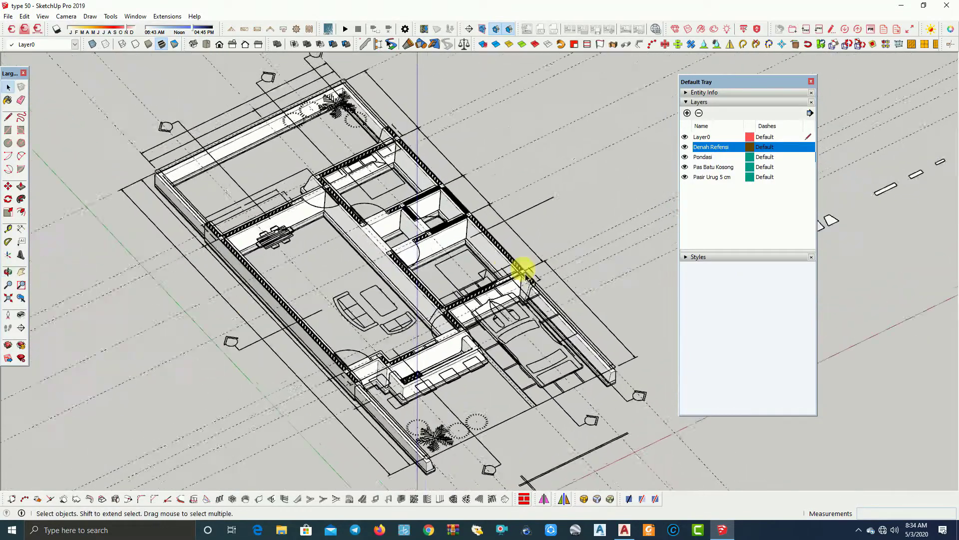
Select the whole Denah Refensi reference drawing and bring up its context menu
scroll(549, 266, "up", 4)
scroll(548, 265, "up", 2)
scroll(549, 270, "up", 1)
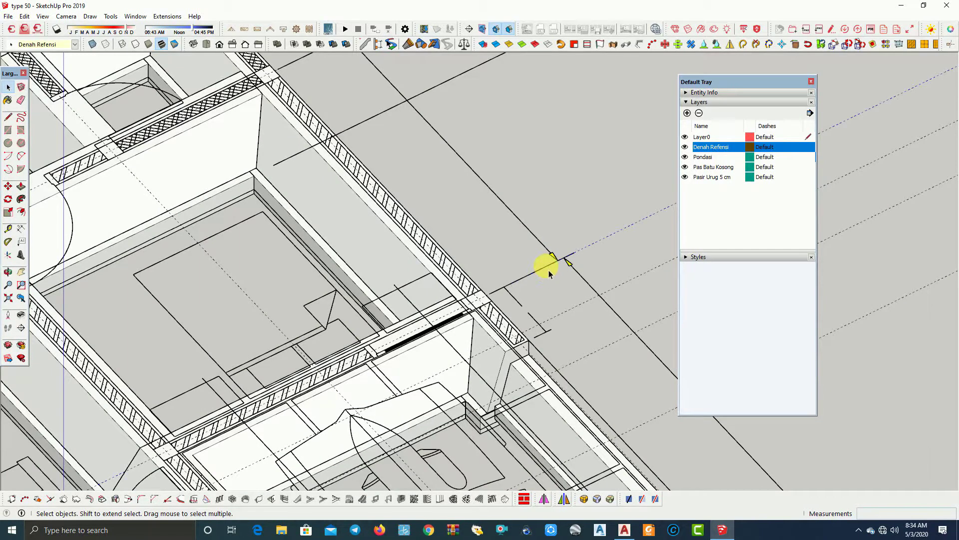
left_click(549, 270)
left_click(532, 240)
right_click(528, 232)
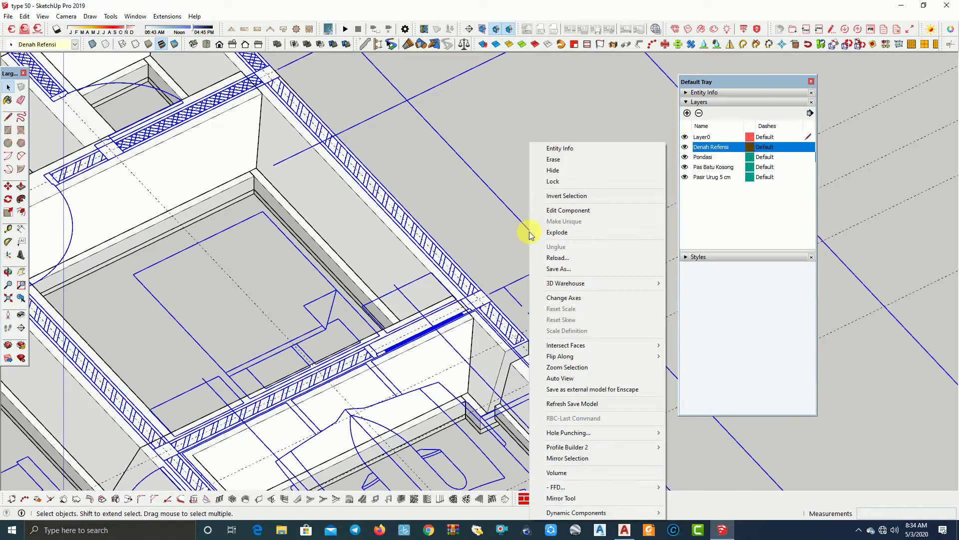
left_click(552, 170)
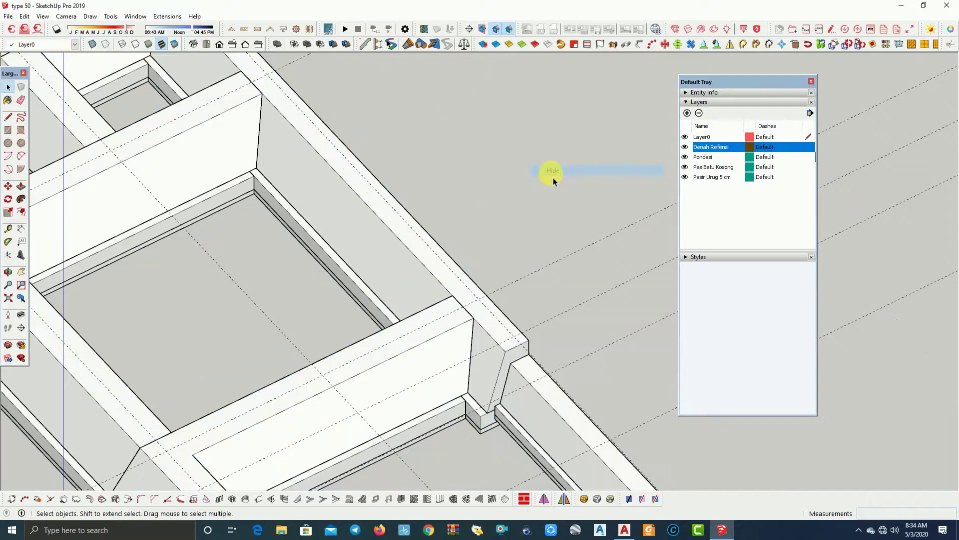
scroll(550, 175, "down", 1)
scroll(553, 181, "down", 1)
scroll(552, 182, "down", 3)
mouse_move(542, 189)
middle_mouse_down("shift")
mouse_move(354, 204)
mouse_move(482, 220)
middle_mouse_up("shift")
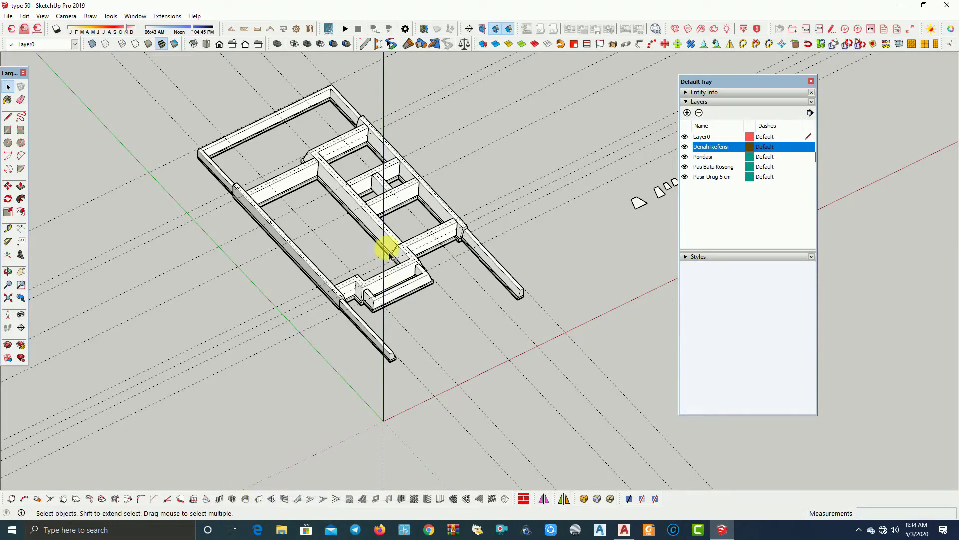
scroll(393, 239, "up", 3)
scroll(424, 248, "up", 2)
middle_click_drag(398, 257, 364, 488)
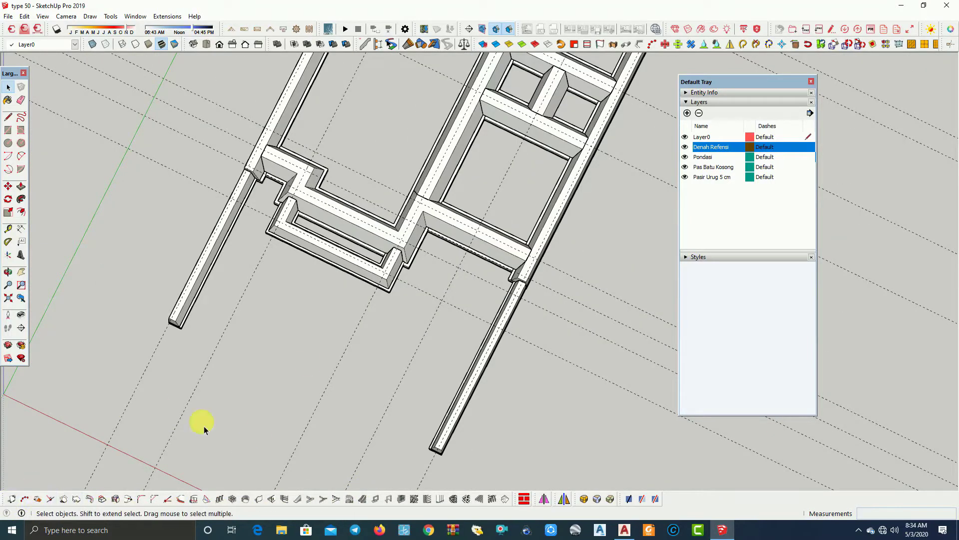
scroll(275, 370, "up", 1)
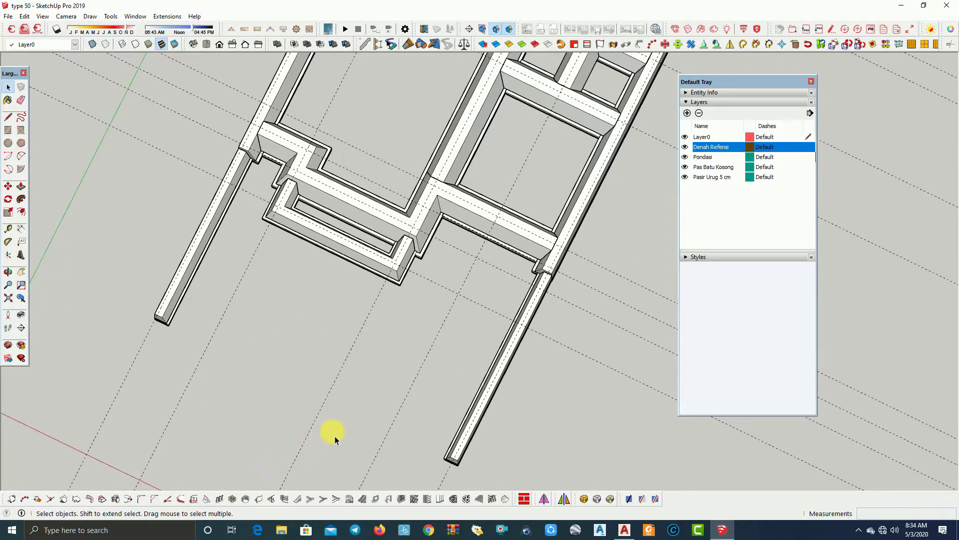
mouse_move(335, 439)
middle_mouse_down()
mouse_move(200, 398)
mouse_move(166, 265)
middle_mouse_up()
mouse_move(407, 268)
middle_mouse_down()
mouse_move(443, 321)
mouse_move(449, 355)
mouse_move(544, 317)
mouse_move(492, 317)
mouse_move(653, 289)
middle_mouse_up()
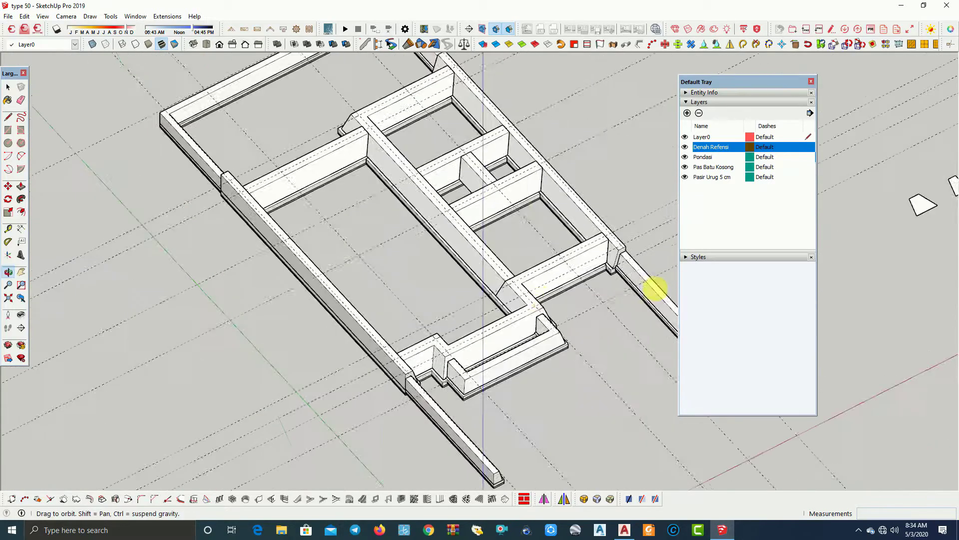
scroll(451, 313, "up", 3)
scroll(464, 320, "down", 3)
middle_click_drag(465, 259, 403, 327)
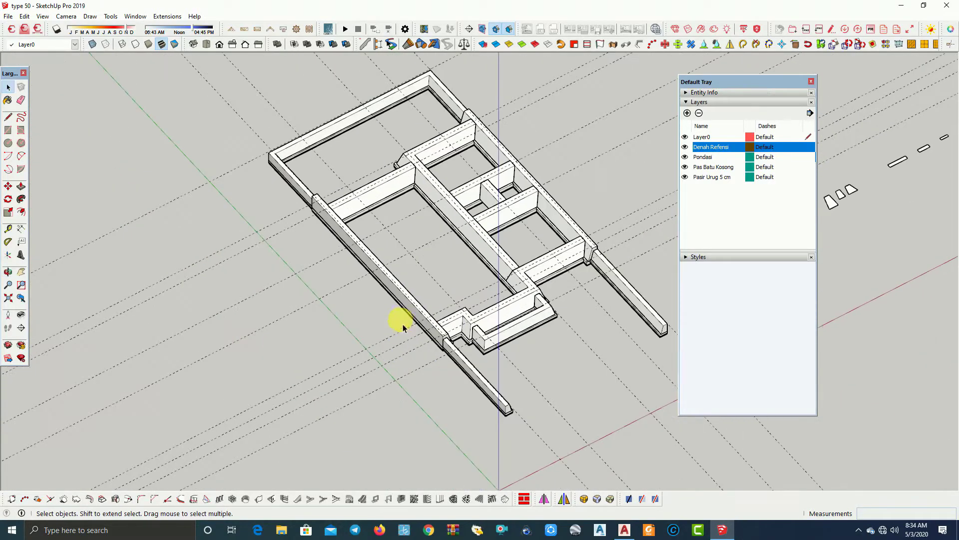
Configure the 1001bit vertical wall: 15 cm thick, 20 cm high, Center alignment
left_click(260, 500)
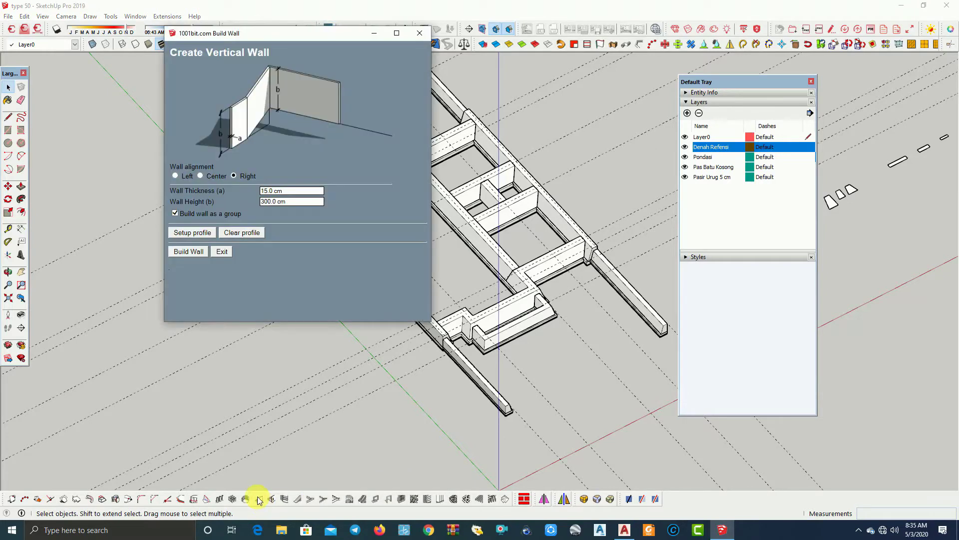
left_click_drag(296, 39, 681, 81)
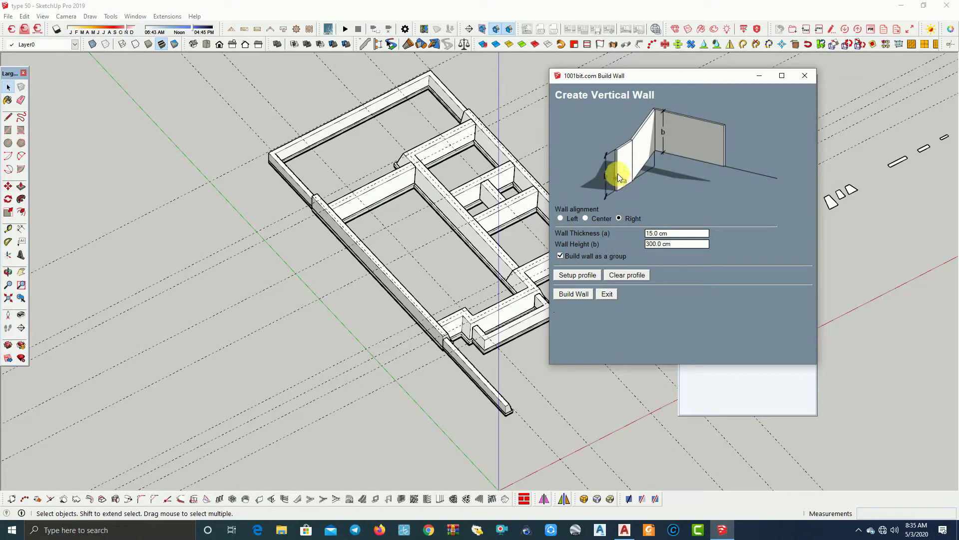
left_click(656, 234)
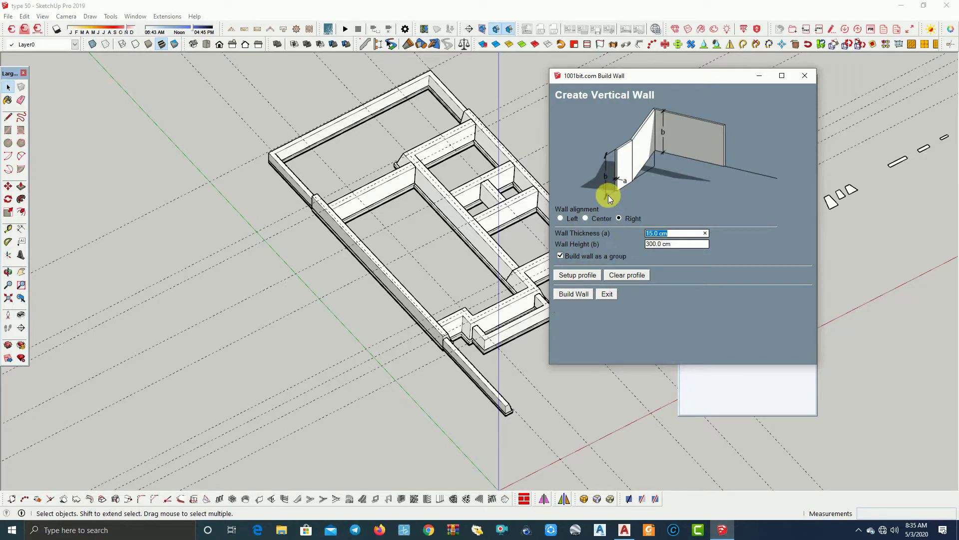
key("Tab")
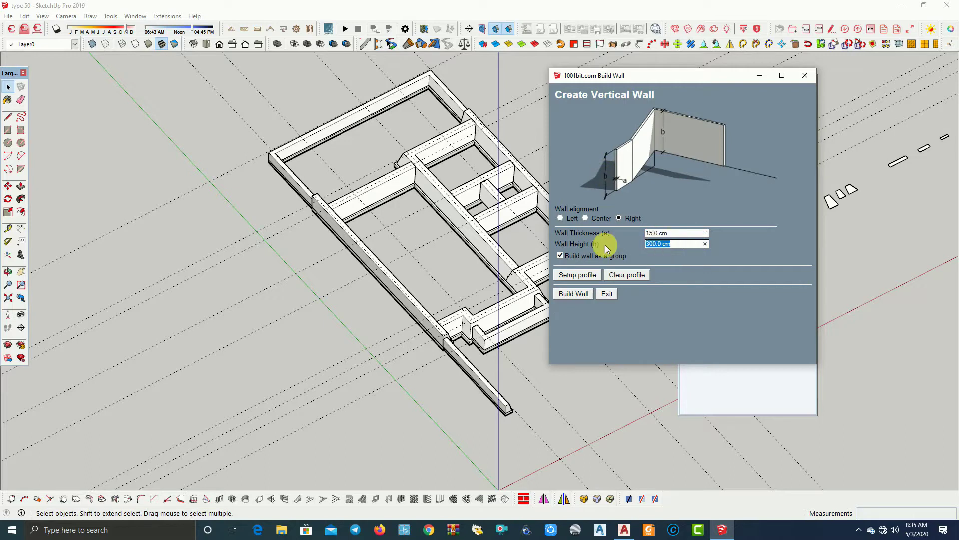
type("20")
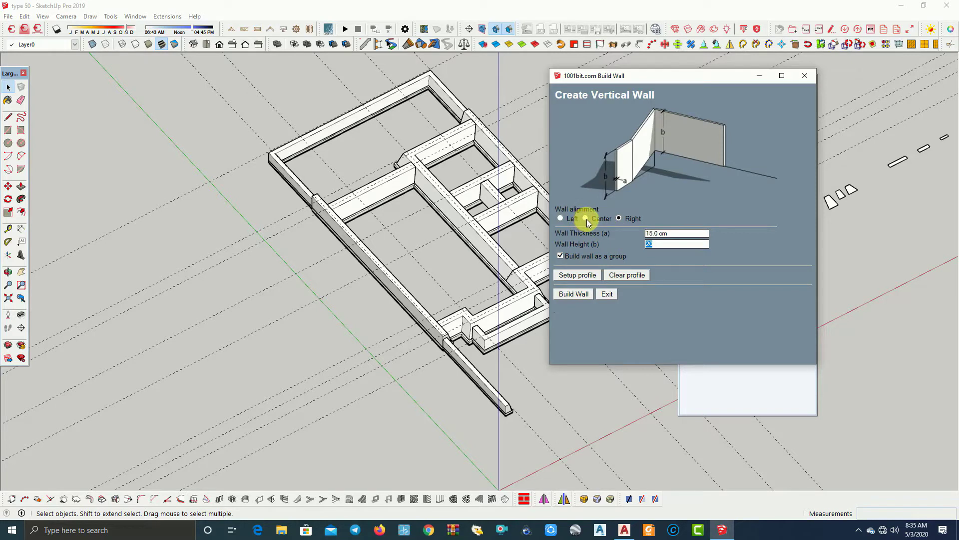
left_click(586, 219)
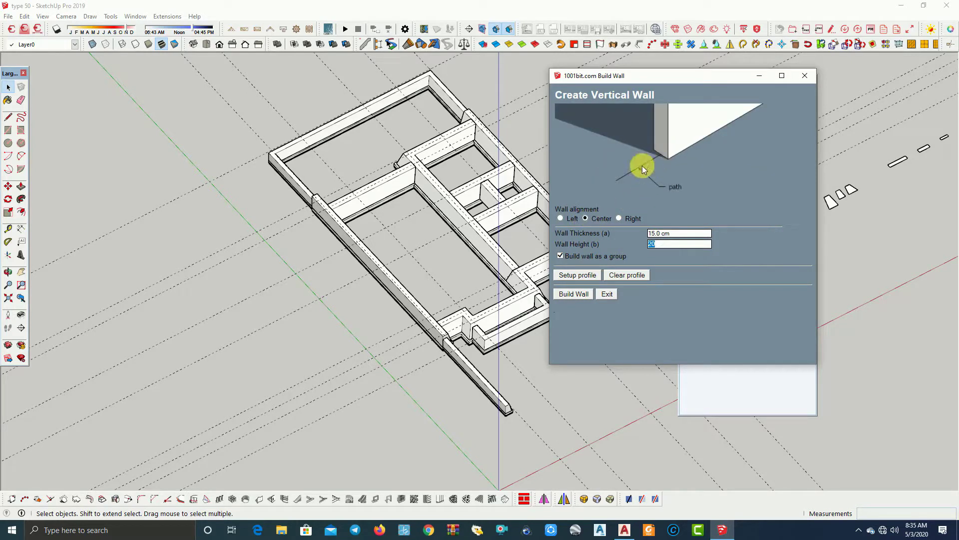
Start the wall and zoom onto the foundation corner to set its start point there
left_click(583, 296)
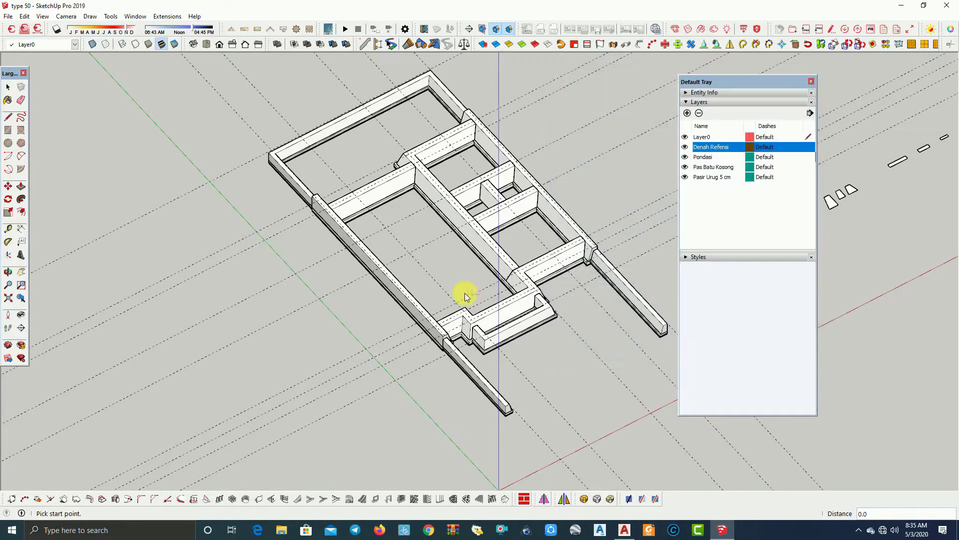
mouse_move(460, 293)
middle_mouse_down()
mouse_move(615, 276)
mouse_move(474, 186)
mouse_move(520, 206)
mouse_move(514, 259)
mouse_move(149, 267)
middle_mouse_up()
scroll(285, 253, "up", 3)
middle_click_drag(285, 252, 224, 221)
scroll(298, 188, "up", 3)
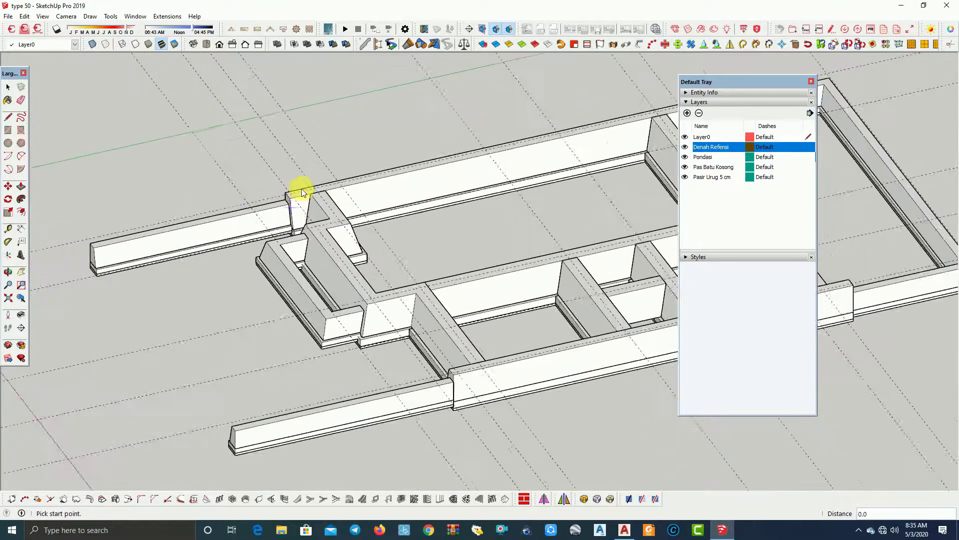
scroll(297, 203, "up", 3)
middle_click_drag(298, 203, 291, 218)
scroll(290, 218, "up", 2)
scroll(289, 165, "up", 1)
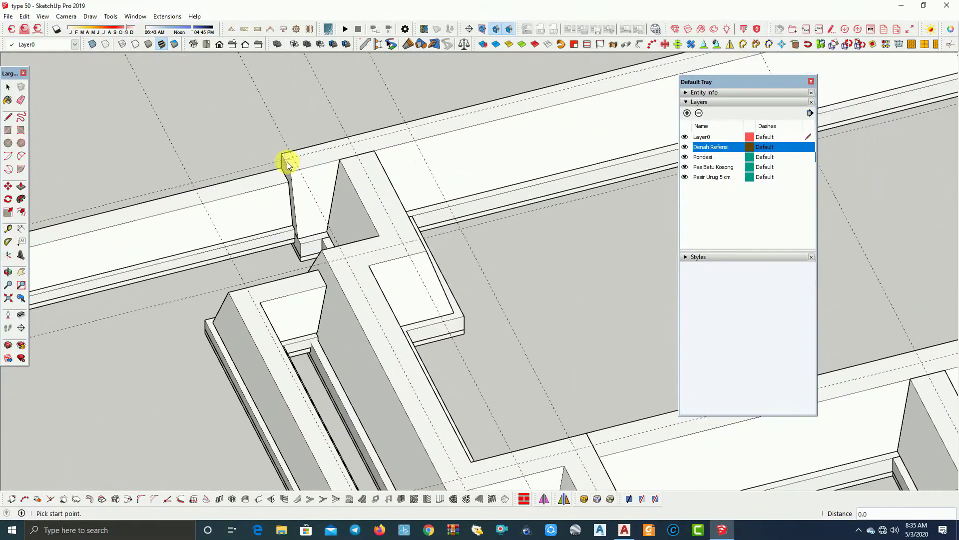
left_click(289, 165)
End the 15x20 cm sloof at the long strip's junction and return to Select
scroll(107, 223, "down", 2)
scroll(150, 210, "down", 3)
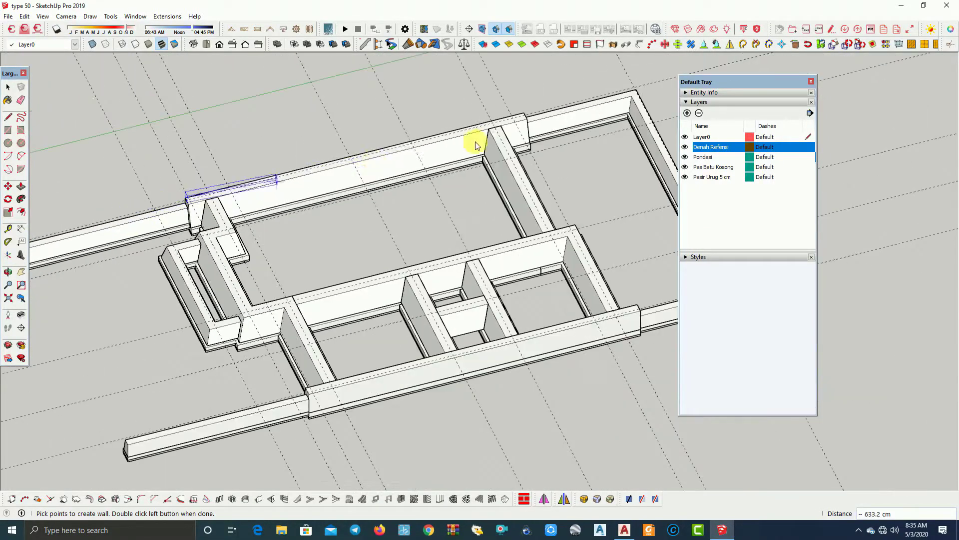
scroll(519, 112, "up", 2)
scroll(523, 120, "up", 2)
scroll(522, 118, "up", 1)
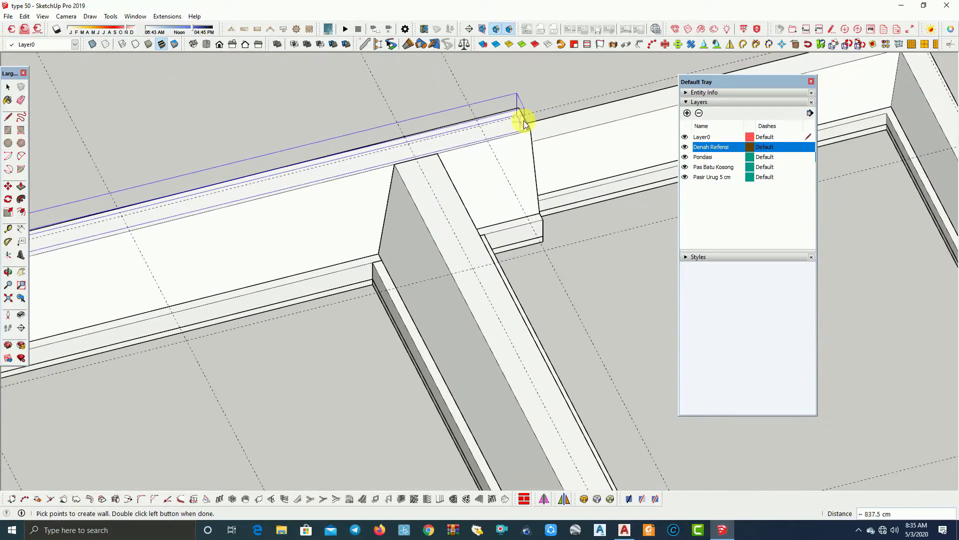
double_click(523, 118)
scroll(519, 120, "down", 5)
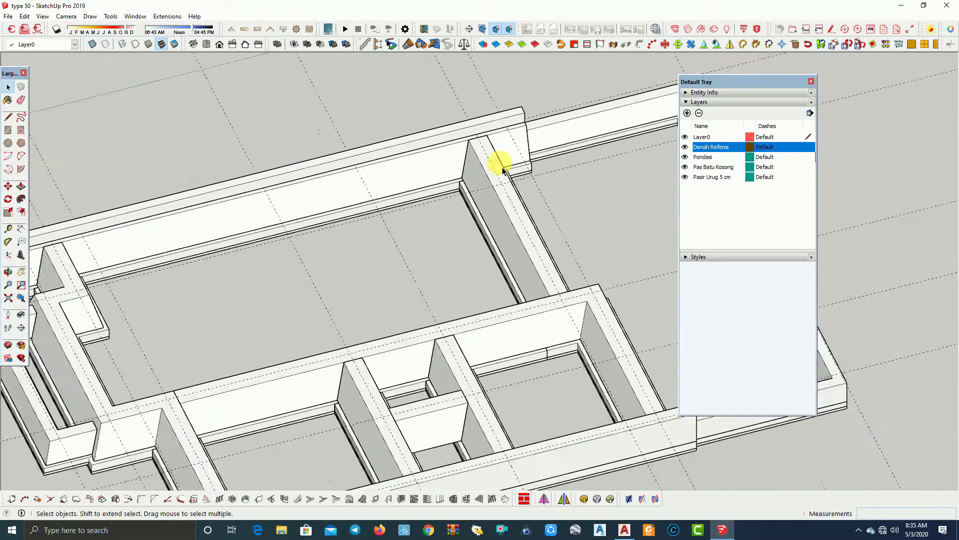
scroll(497, 156, "down", 3)
key("space")
scroll(190, 319, "up", 2)
scroll(200, 288, "up", 3)
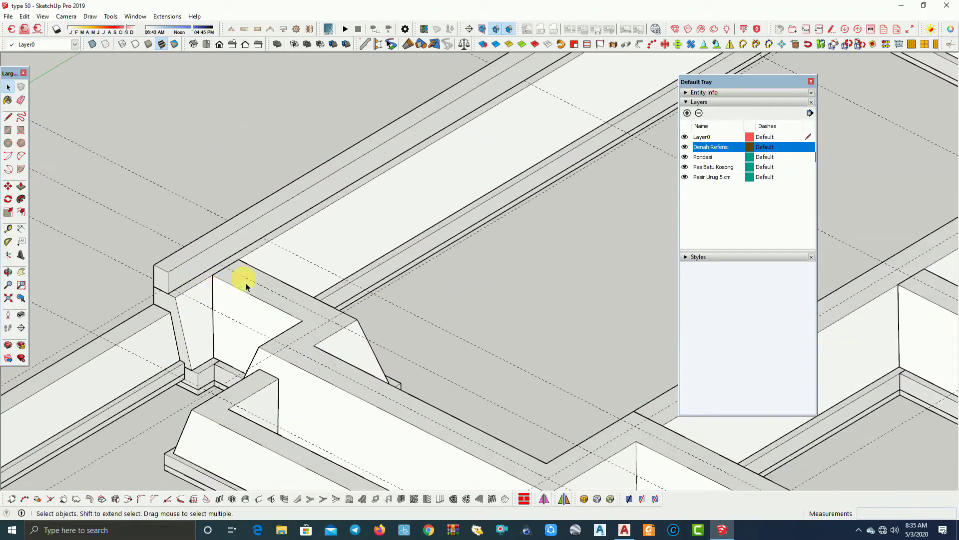
scroll(280, 267, "up", 1)
scroll(313, 260, "down", 2)
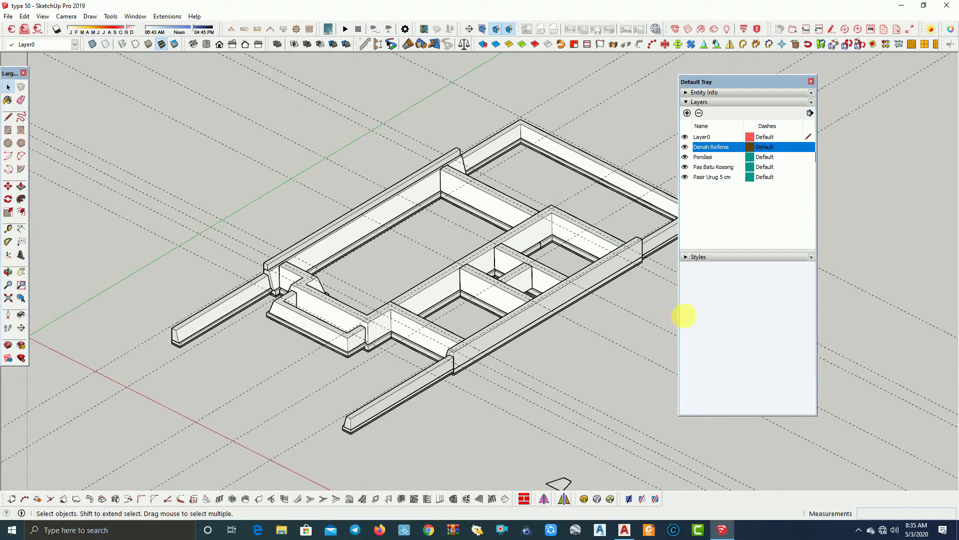
Reopen the wall builder and set the new wall's start on the inner strip
left_click(261, 497)
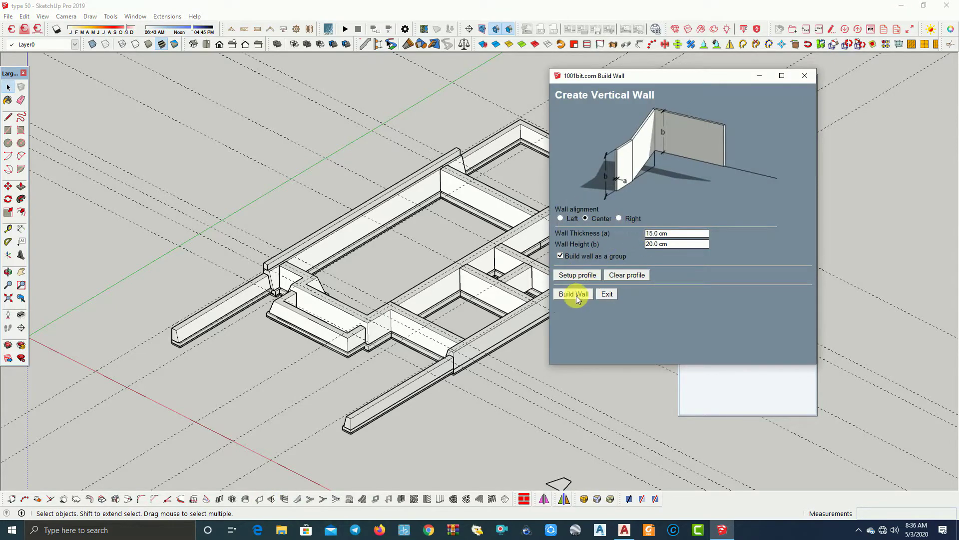
left_click(577, 295)
scroll(497, 328, "up", 3)
scroll(454, 347, "up", 3)
scroll(417, 369, "up", 3)
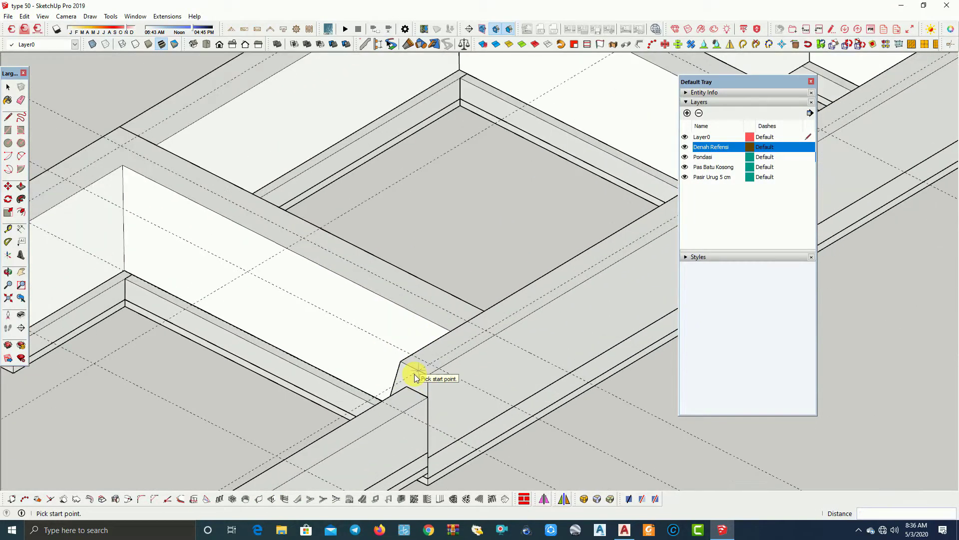
left_click(415, 376)
End the second 15x20 cm sloof at the strip's end and view the whole frame
scroll(310, 345, "down", 2)
scroll(261, 335, "down", 2)
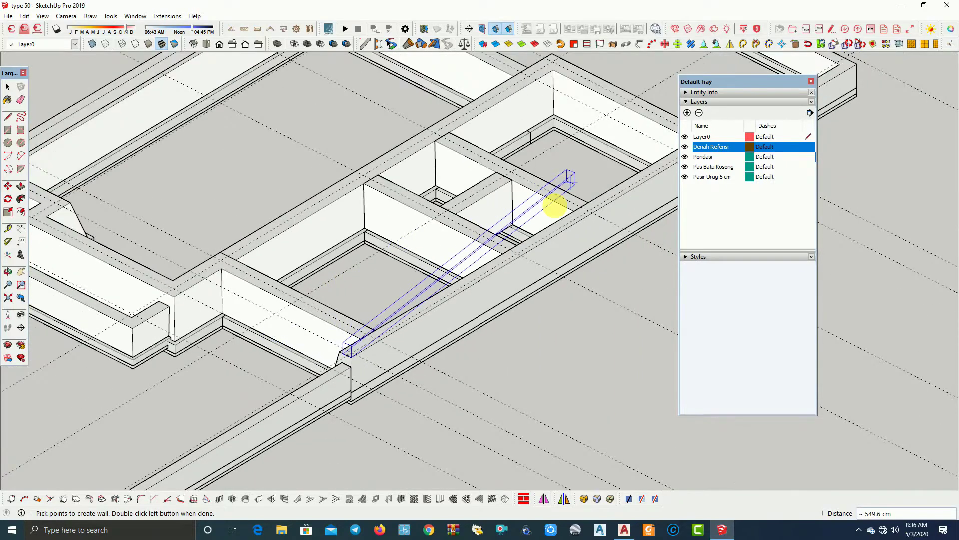
scroll(510, 229, "up", 2)
scroll(550, 230, "up", 2)
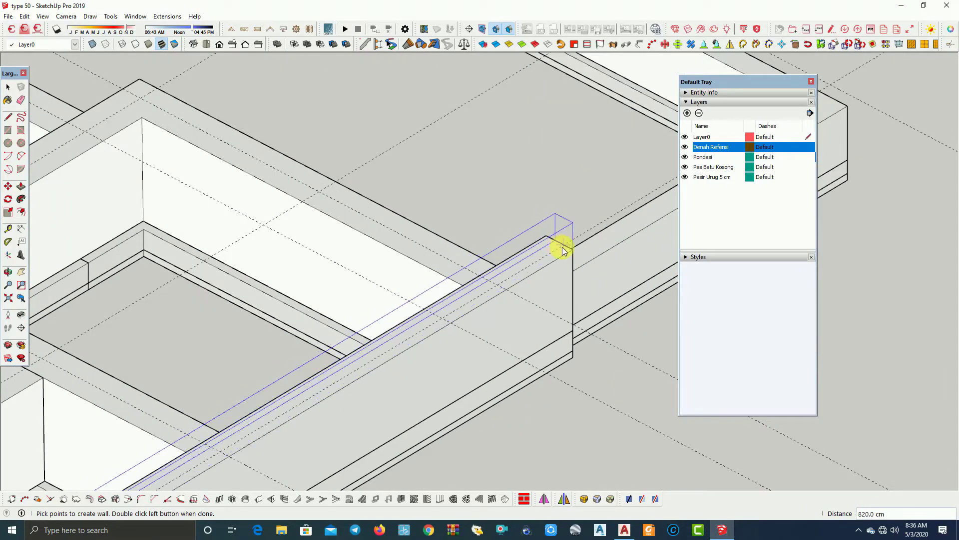
scroll(568, 253, "up", 2)
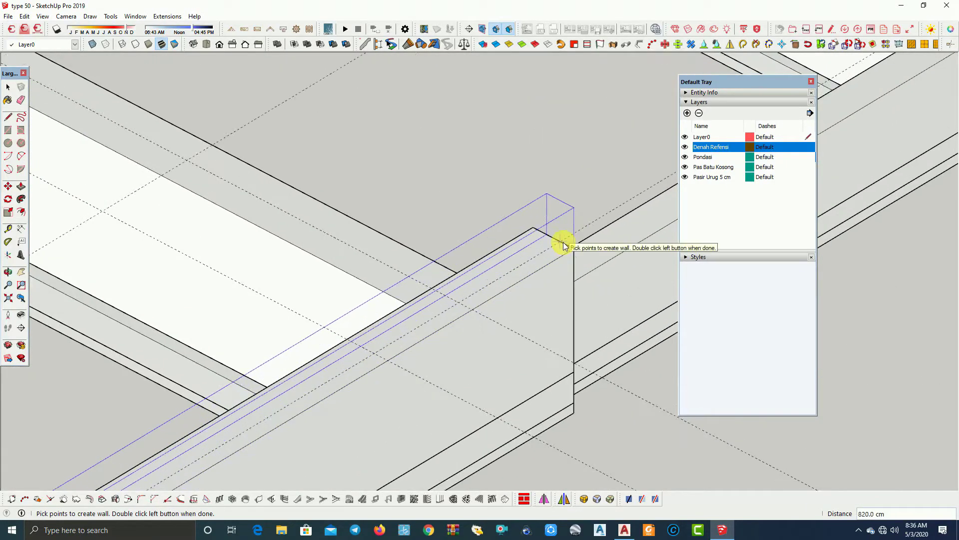
double_click(566, 248)
scroll(601, 183, "down", 3)
scroll(607, 212, "down", 3)
scroll(422, 321, "down", 3)
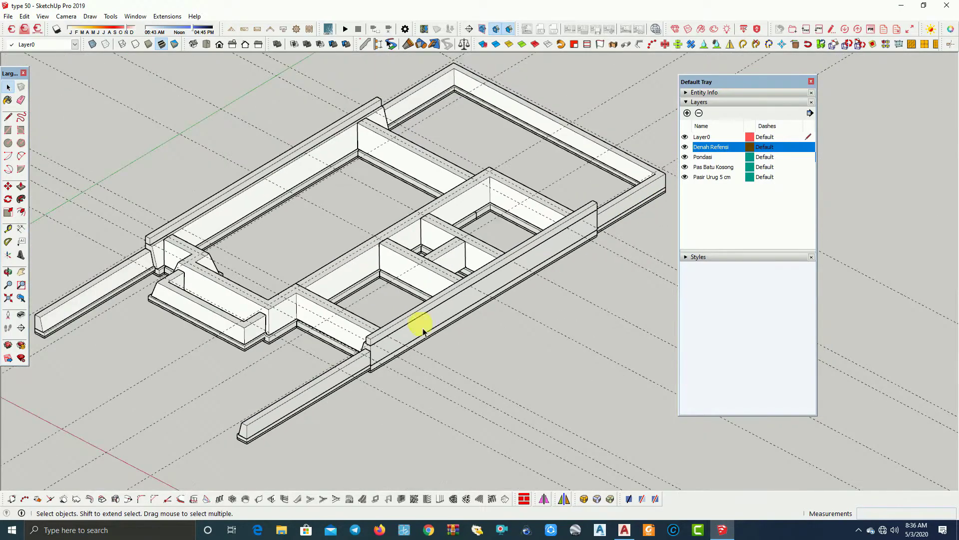
middle_click_drag(421, 321, 495, 327)
scroll(405, 359, "up", 3)
scroll(402, 354, "up", 3)
scroll(403, 349, "up", 2)
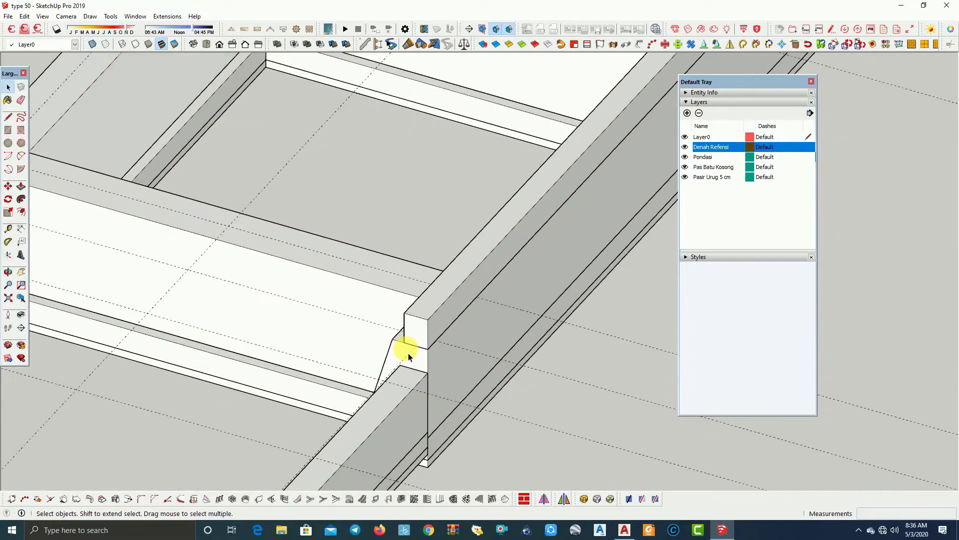
scroll(449, 338, "up", 2)
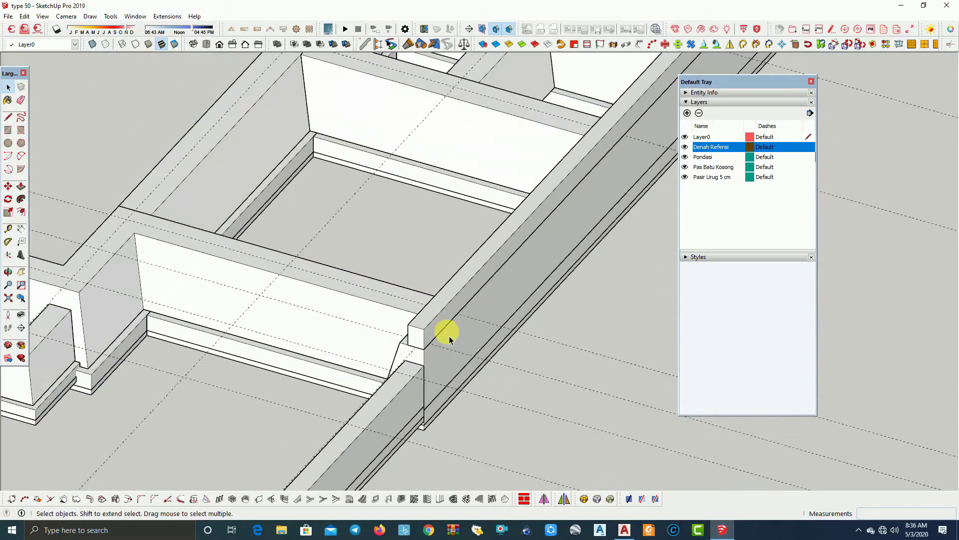
Start a centered sloof wall, 15 cm thick and 20 cm high, and fix its first segment at the jog corner
left_click(260, 499)
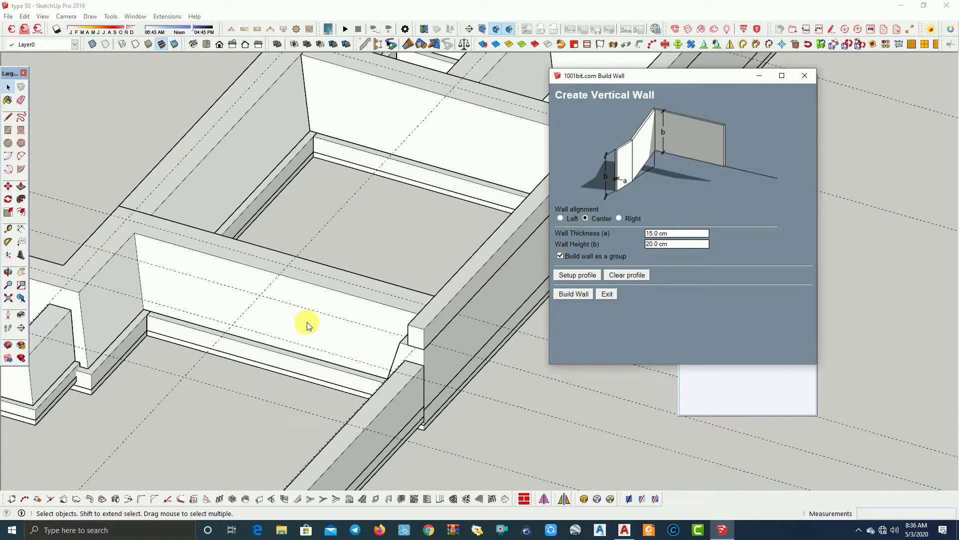
left_click(570, 295)
middle_click_drag(311, 326, 575, 327)
scroll(574, 327, "up", 3)
scroll(598, 293, "up", 3)
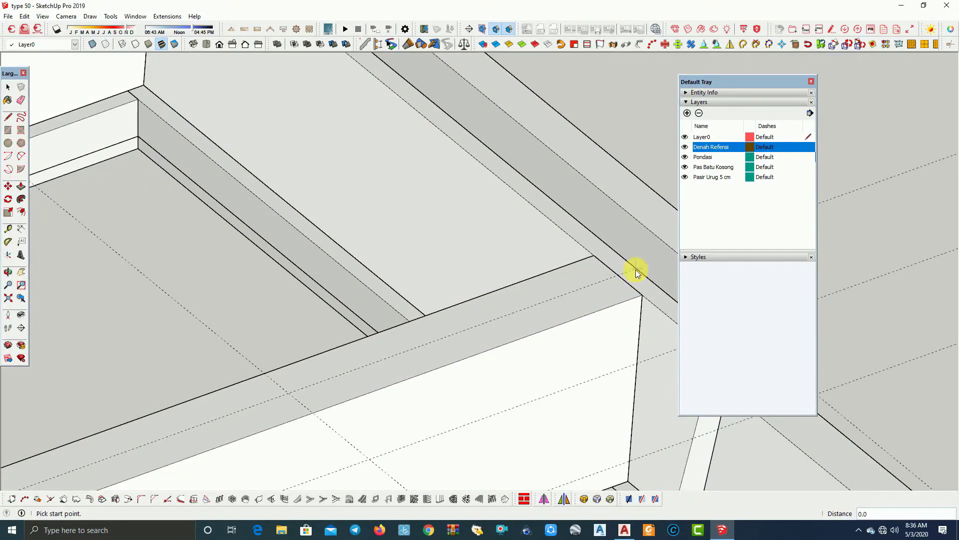
left_click(636, 272)
scroll(589, 300, "down", 2)
scroll(552, 317, "down", 3)
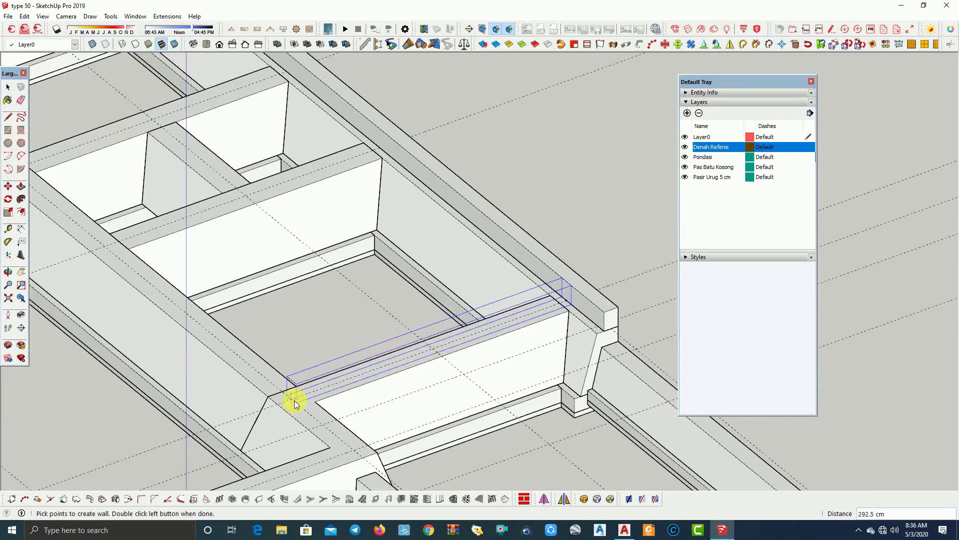
left_click(295, 400)
Orbit along the stepped wall path to view the whole foundation
scroll(283, 401, "down", 3)
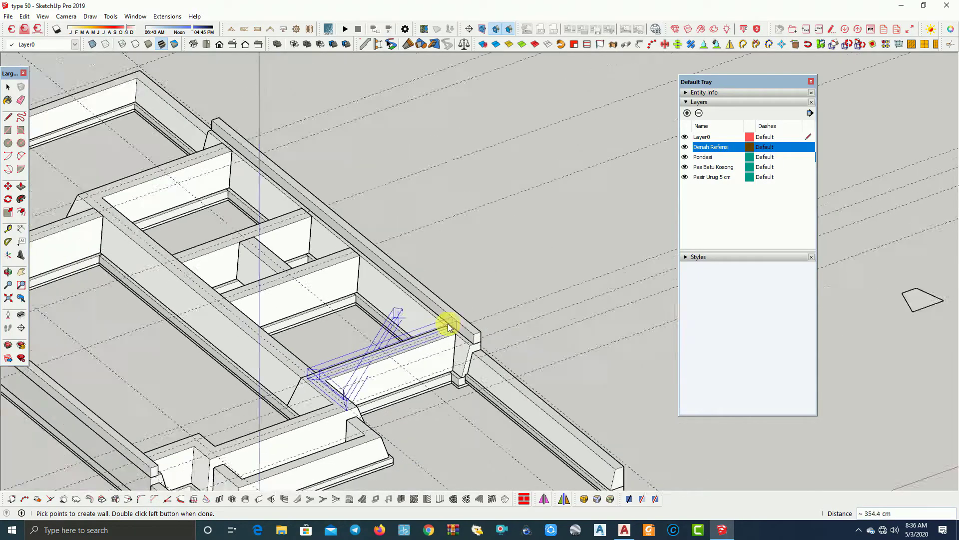
scroll(440, 325, "down", 2)
scroll(310, 401, "up", 2)
scroll(289, 402, "up", 2)
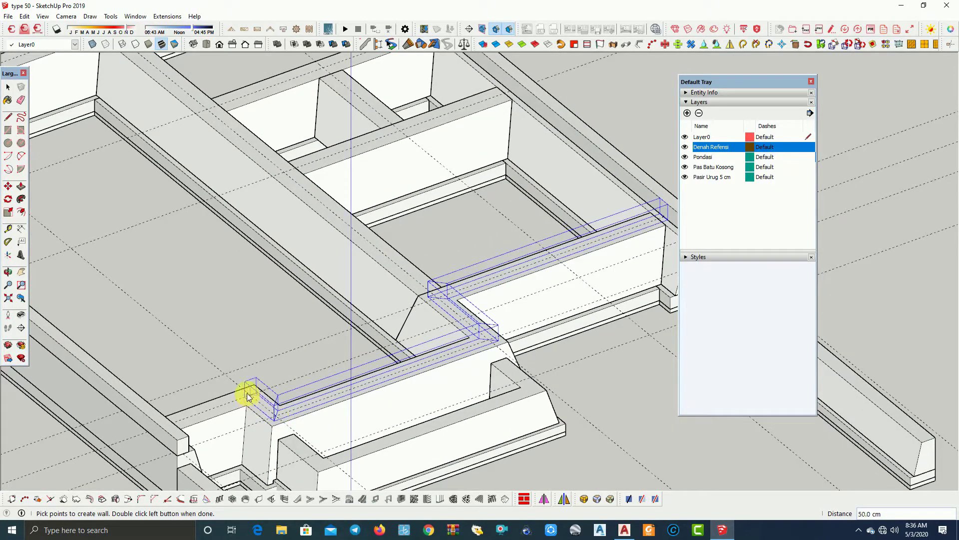
scroll(237, 391, "down", 3)
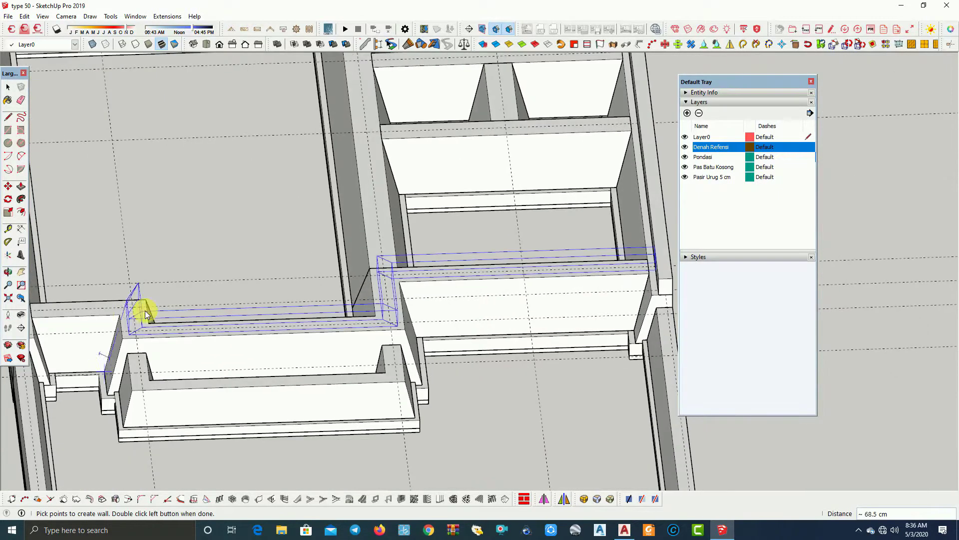
mouse_move(137, 289)
middle_mouse_down()
mouse_move(406, 336)
mouse_move(212, 362)
mouse_move(246, 300)
mouse_move(229, 321)
middle_mouse_up()
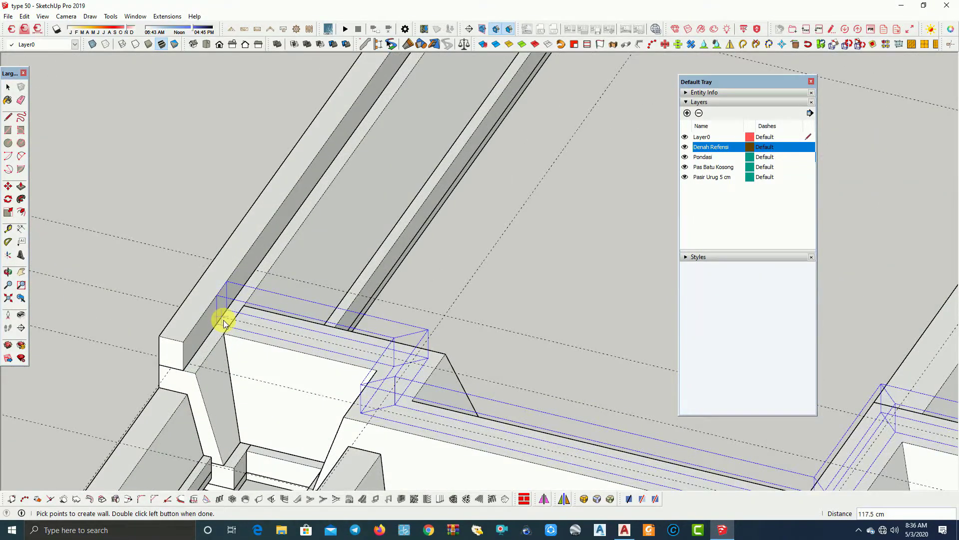
scroll(224, 321, "down", 3)
scroll(321, 306, "down", 3)
scroll(398, 328, "down", 2)
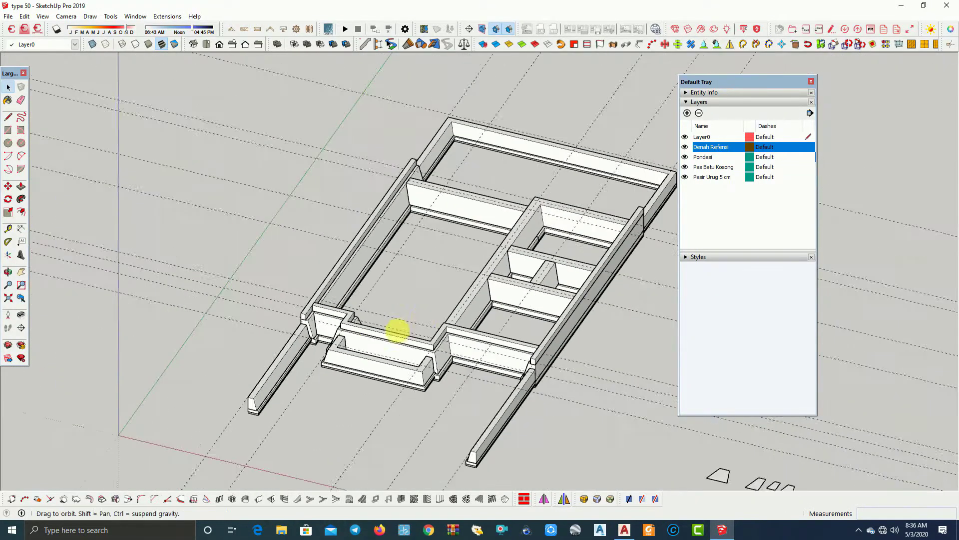
mouse_move(398, 328)
middle_mouse_down()
mouse_move(158, 355)
mouse_move(279, 322)
mouse_move(257, 325)
middle_mouse_up()
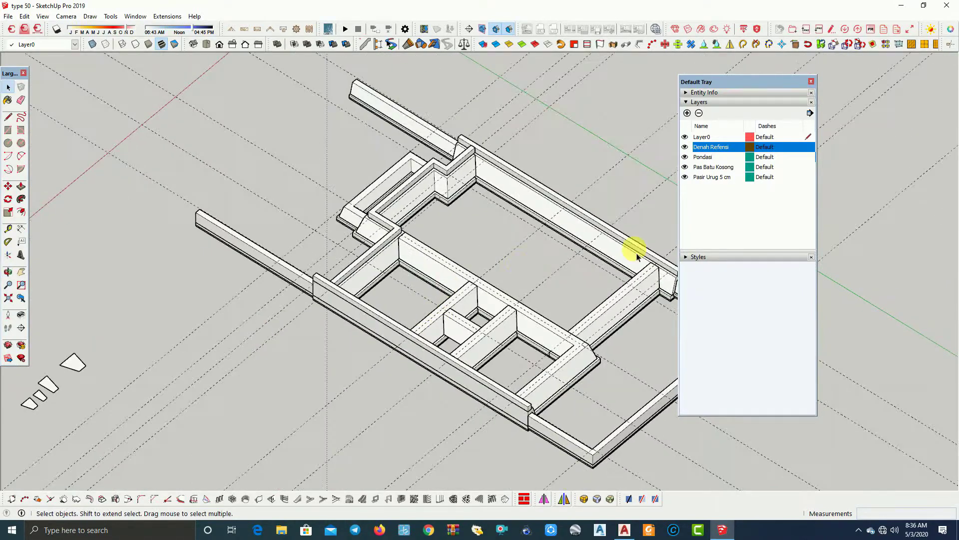
scroll(441, 240, "up", 4)
scroll(400, 252, "up", 2)
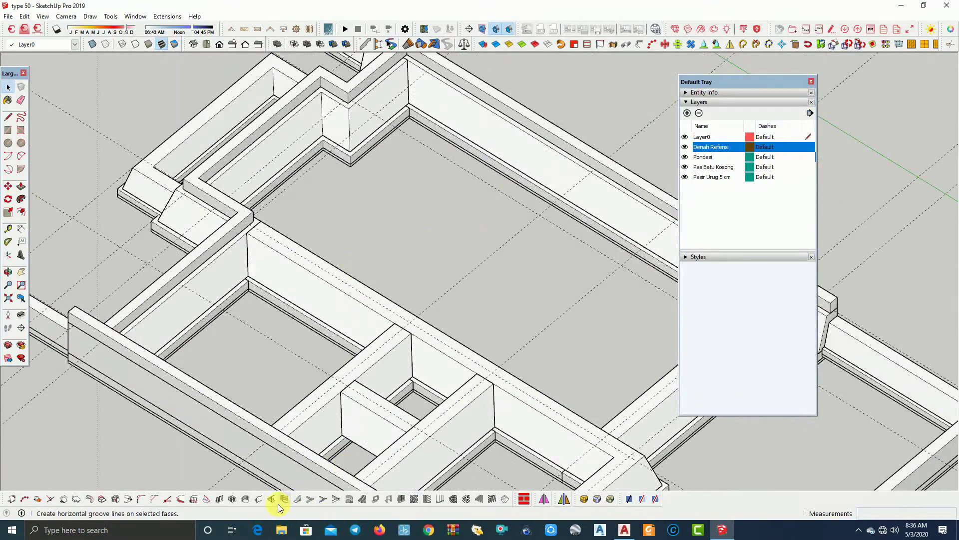
Start a new sloof wall at the middle foundation strip junction
left_click(259, 500)
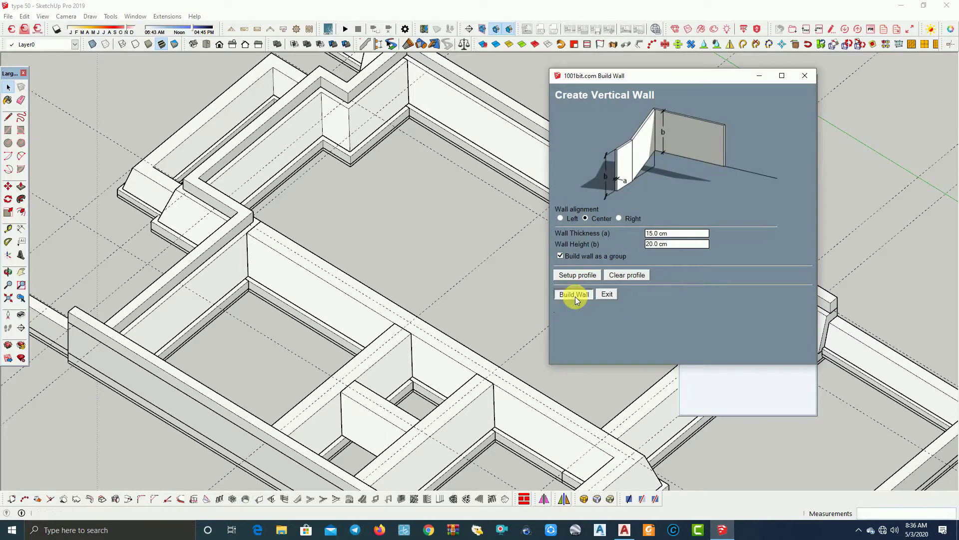
left_click(573, 296)
scroll(447, 306, "down", 2)
scroll(294, 240, "up", 2)
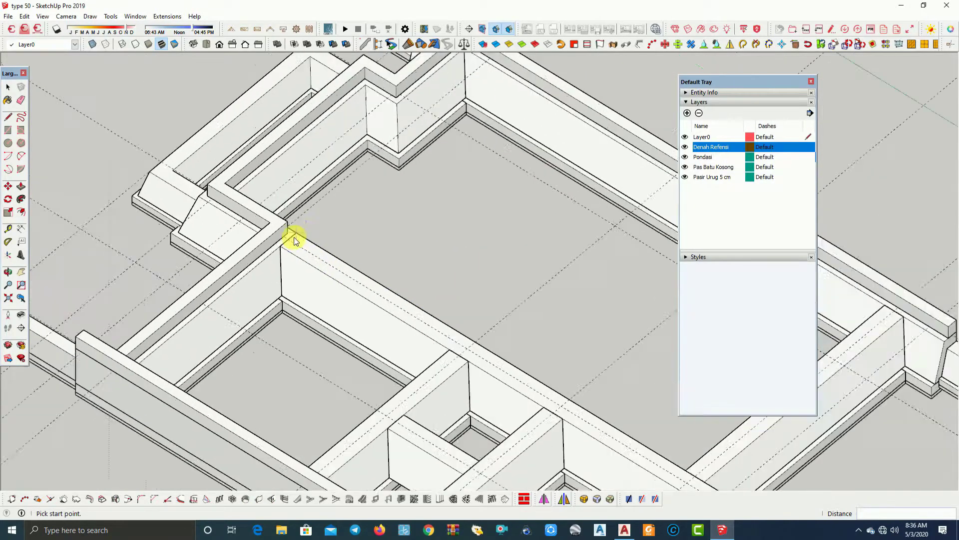
scroll(279, 246, "up", 2)
scroll(269, 243, "up", 2)
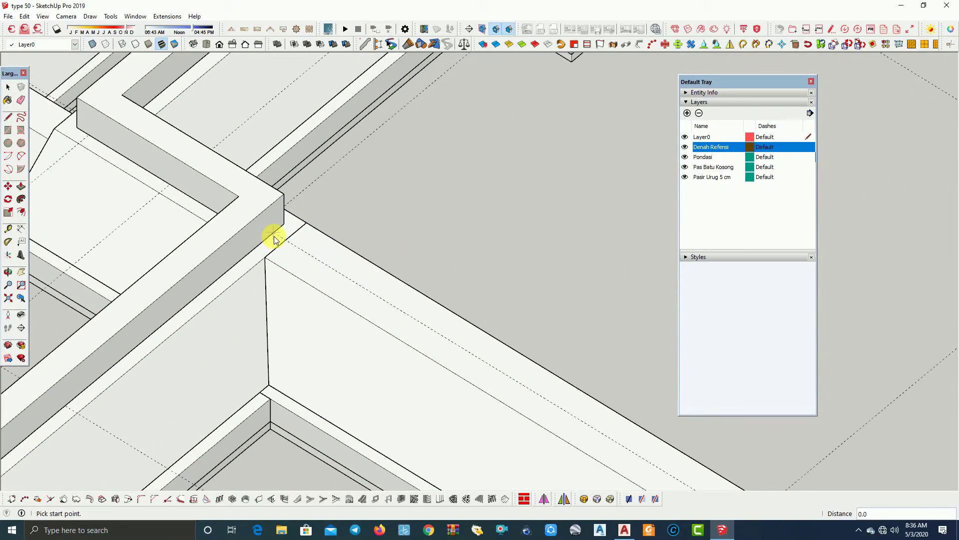
left_click(274, 239)
scroll(175, 230, "down", 2)
scroll(235, 250, "down", 2)
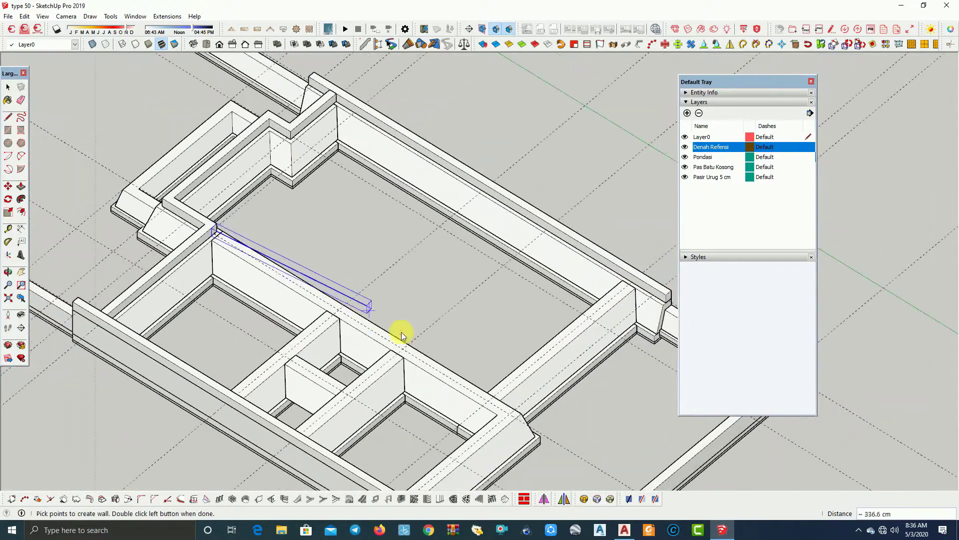
Carry the wall around the cross-strip corner and finish the L-shaped sloof beam
middle_click_drag(488, 397, 275, 398)
scroll(364, 386, "up", 2)
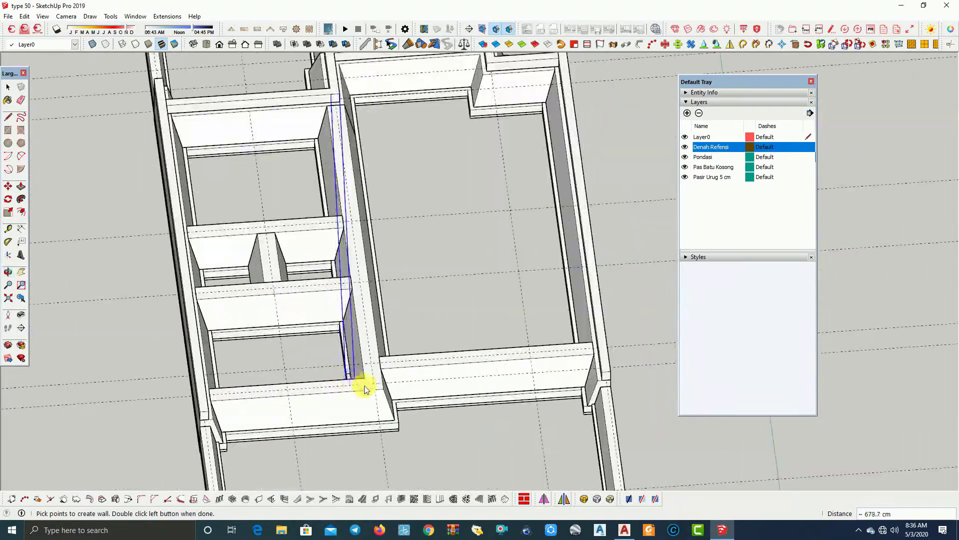
scroll(373, 388, "up", 2)
scroll(385, 385, "up", 2)
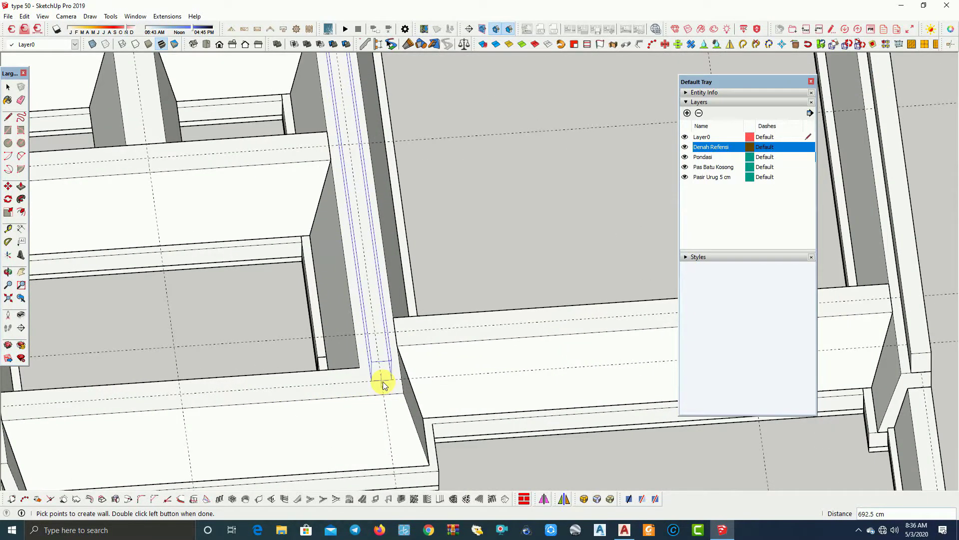
scroll(382, 385, "down", 3)
mouse_move(360, 392)
middle_mouse_down()
mouse_move(172, 377)
mouse_move(102, 237)
mouse_move(68, 226)
middle_mouse_up()
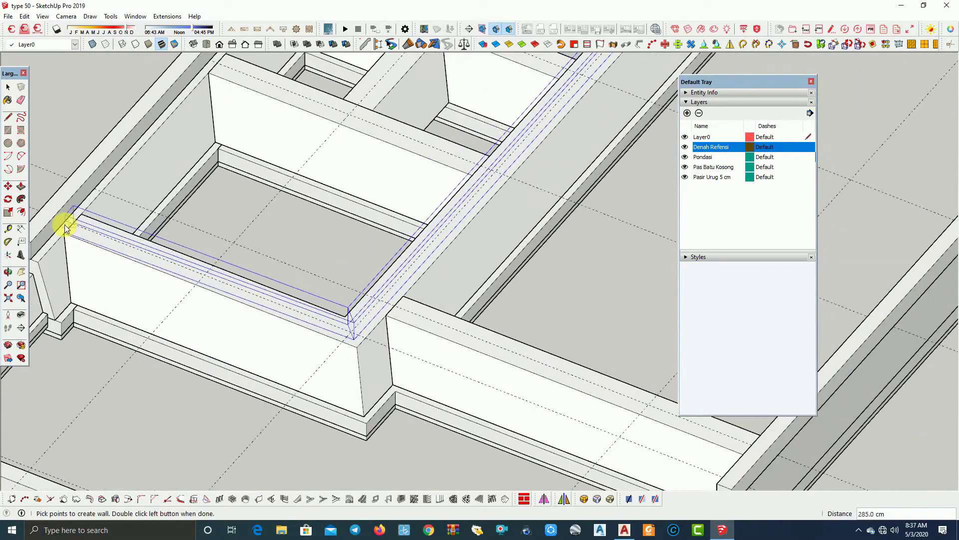
key("space")
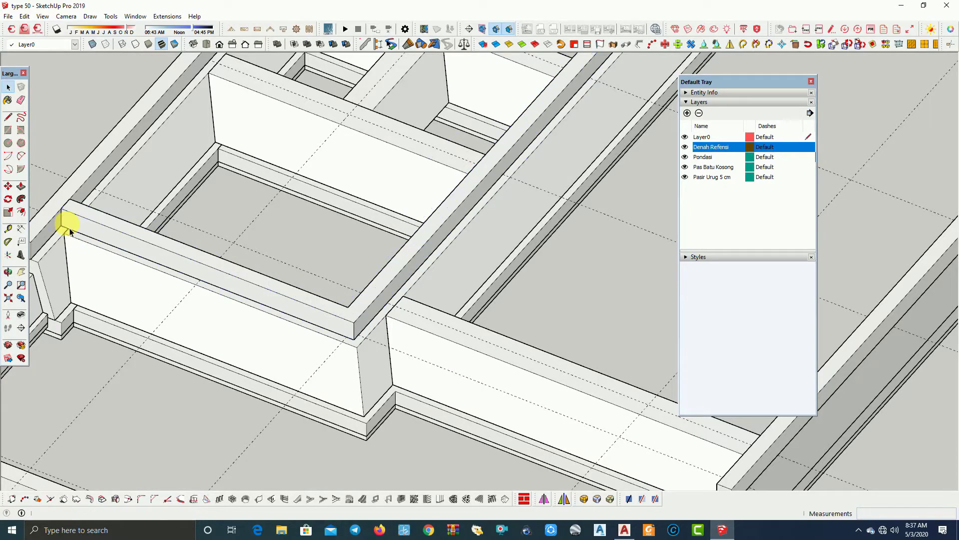
scroll(315, 285, "down", 3)
mouse_move(315, 284)
middle_mouse_down()
mouse_move(429, 327)
mouse_move(392, 336)
mouse_move(567, 383)
middle_mouse_up()
scroll(430, 327, "up", 3)
scroll(503, 472, "up", 3)
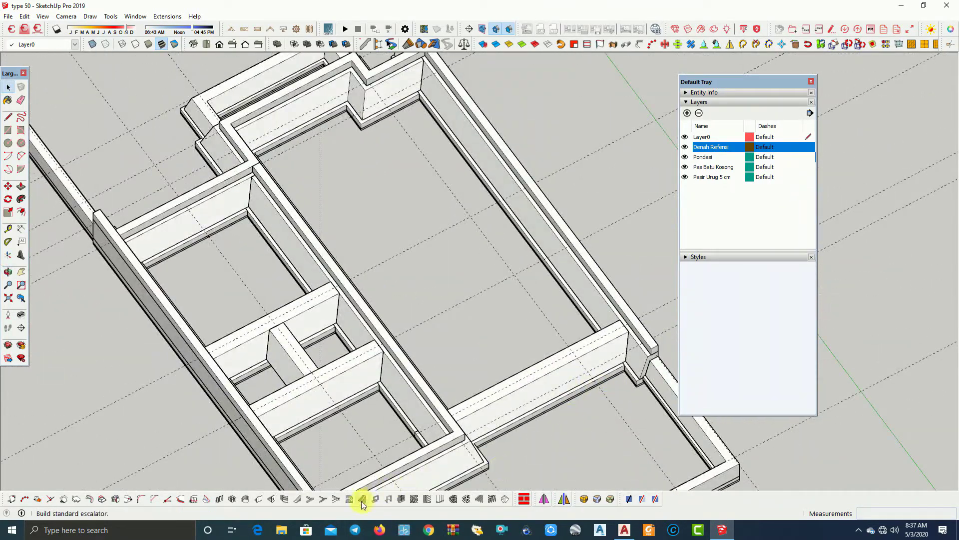
Start a new sloof wall at the corner of the cross foundation strip
left_click(258, 499)
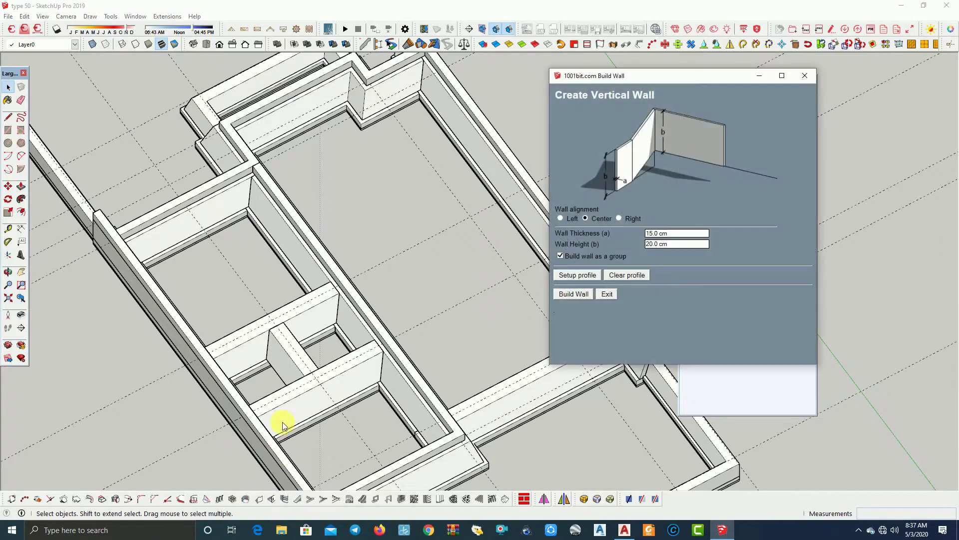
left_click(574, 295)
middle_click_drag(520, 378, 381, 377)
scroll(356, 364, "up", 3)
scroll(311, 344, "up", 3)
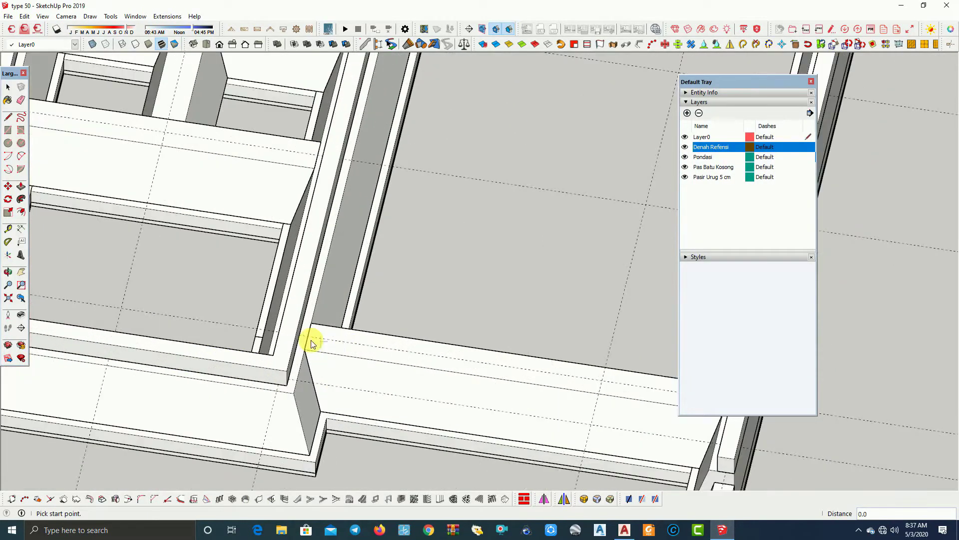
scroll(310, 344, "up", 2)
scroll(300, 300, "up", 2)
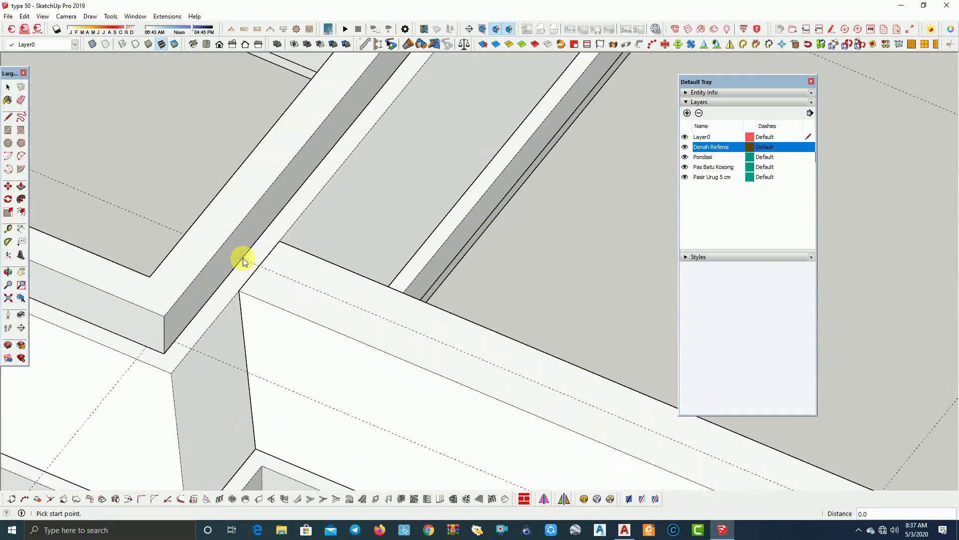
left_click(244, 261)
End the wall at the strip's far end and exit wall drawing
scroll(274, 325, "down", 3)
scroll(342, 336, "up", 2)
scroll(487, 344, "up", 3)
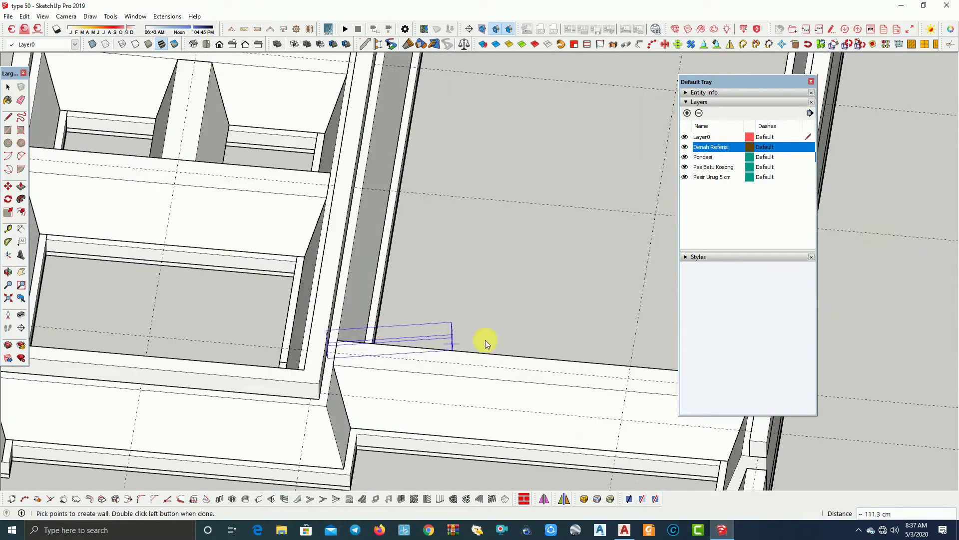
mouse_move(487, 344)
middle_mouse_down()
mouse_move(278, 325)
mouse_move(568, 338)
middle_mouse_up()
scroll(606, 347, "up", 2)
scroll(609, 343, "up", 2)
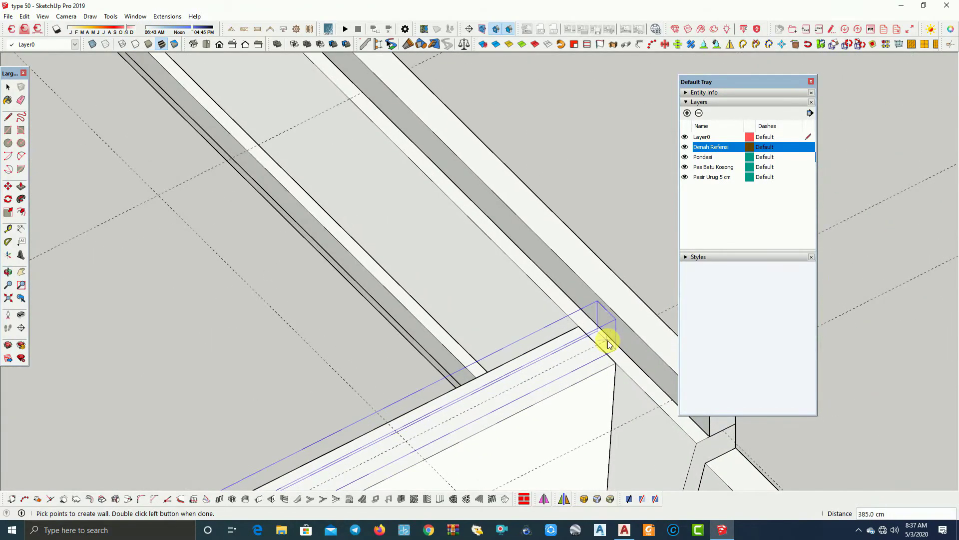
double_click(609, 343)
key("space")
scroll(615, 320, "down", 1)
scroll(617, 305, "down", 3)
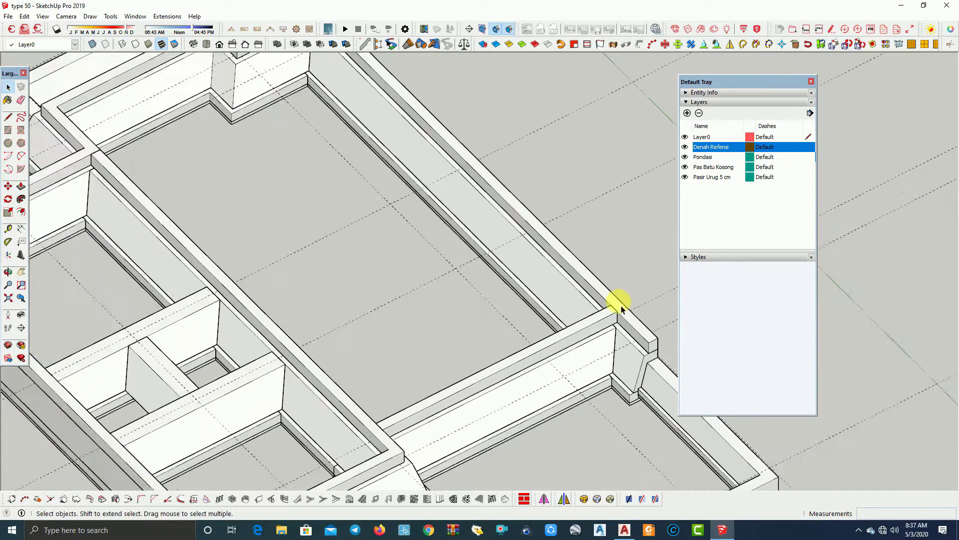
scroll(617, 303, "down", 3)
mouse_move(418, 353)
middle_mouse_down()
mouse_move(403, 336)
mouse_move(450, 364)
middle_mouse_up()
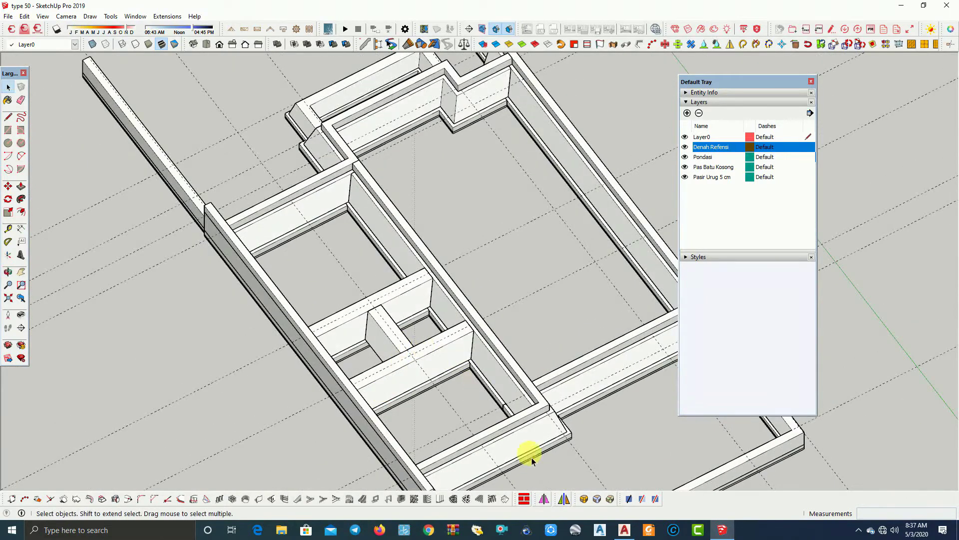
Start another sloof wall at the beam junction
left_click(258, 500)
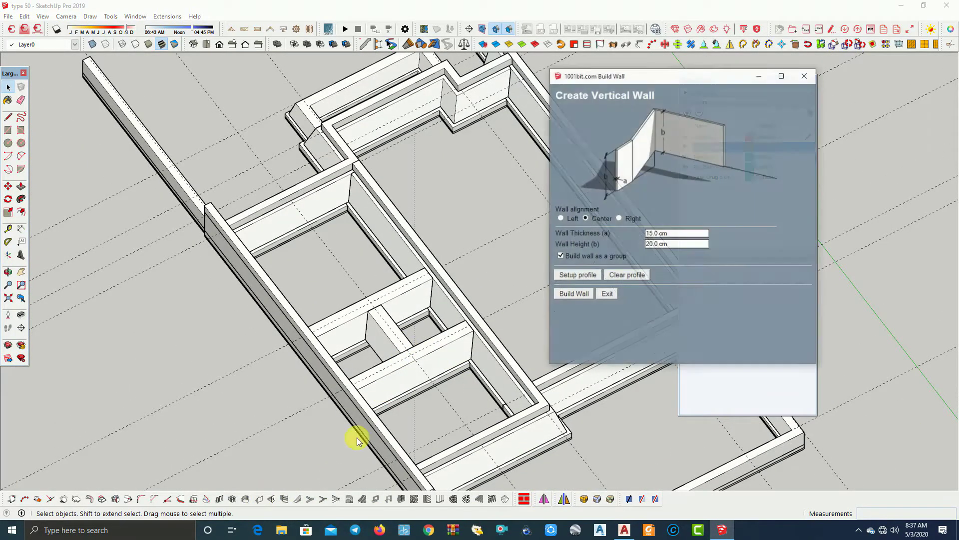
left_click(575, 295)
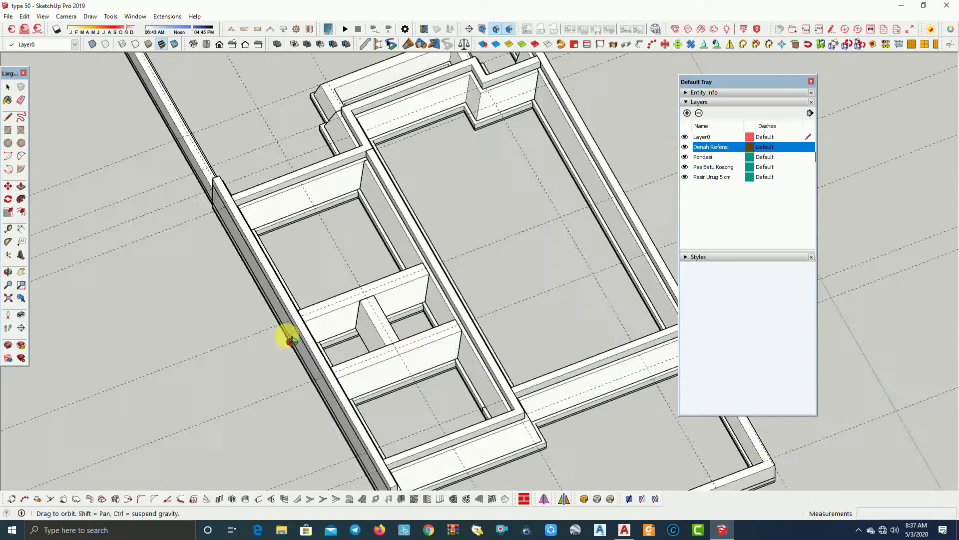
mouse_move(278, 332)
middle_mouse_down()
mouse_move(328, 230)
mouse_move(111, 149)
middle_mouse_up()
scroll(315, 203, "up", 3)
scroll(275, 134, "up", 2)
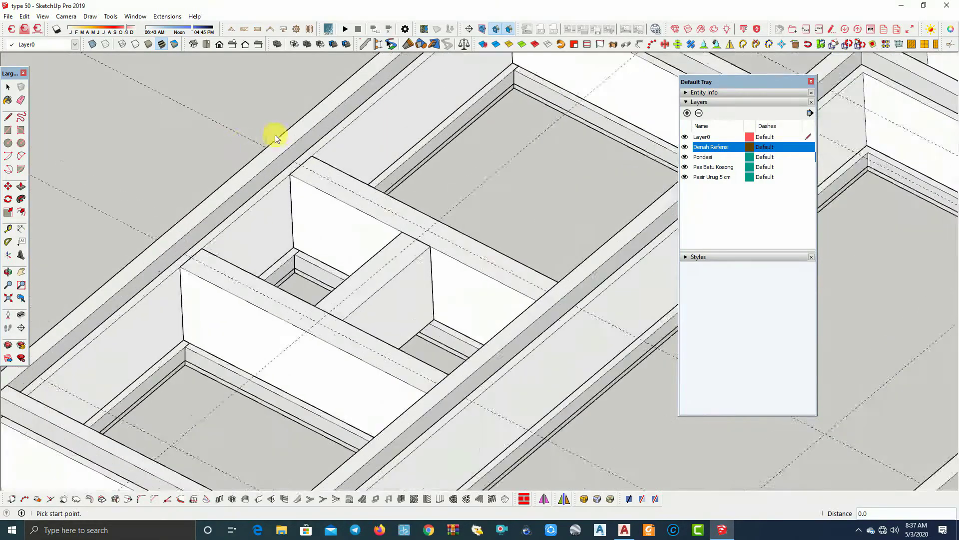
scroll(291, 167, "up", 2)
scroll(300, 183, "up", 2)
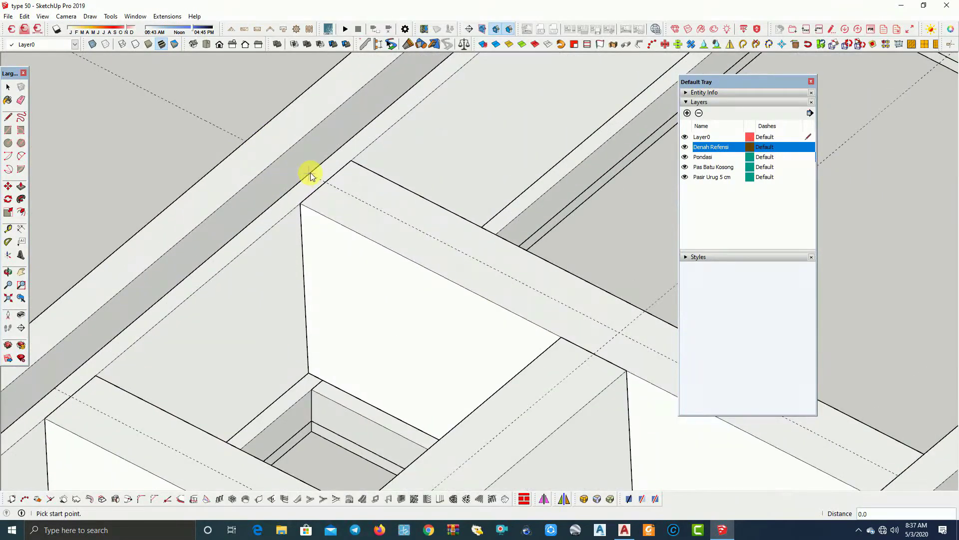
left_click(310, 173)
Extend the wall to the beam's far end, about 285 cm long
scroll(208, 318, "down", 5)
mouse_move(208, 319)
middle_mouse_down()
mouse_move(313, 344)
mouse_move(520, 336)
middle_mouse_up()
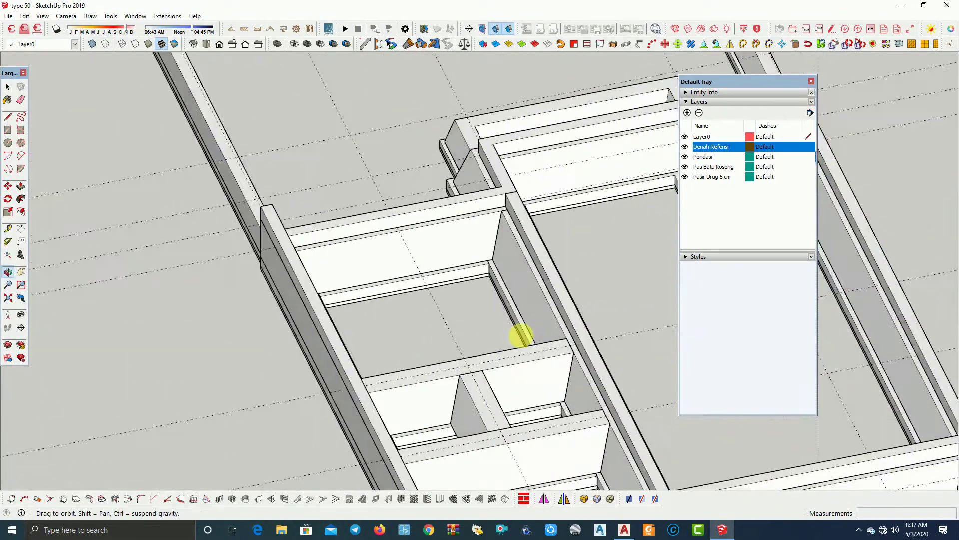
scroll(569, 350, "up", 3)
scroll(594, 346, "up", 2)
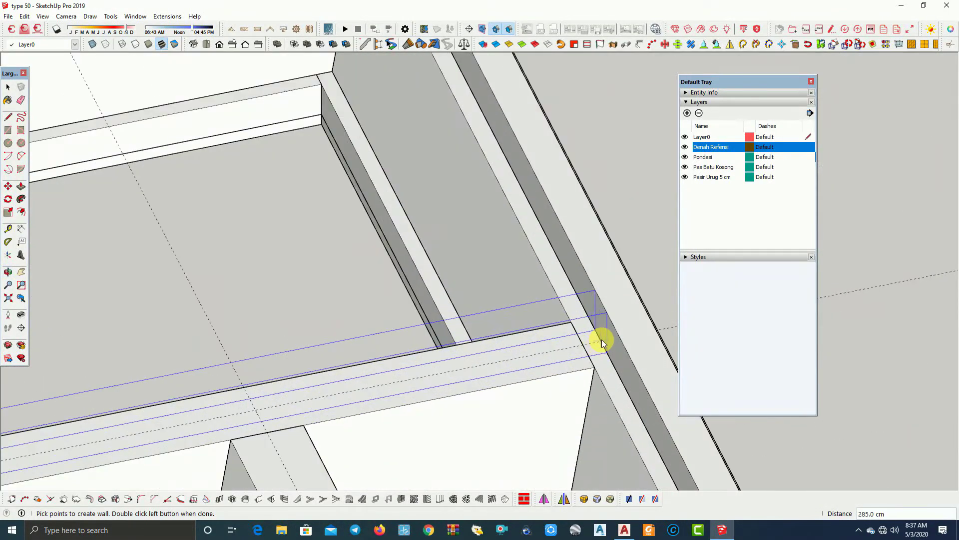
double_click(602, 340)
scroll(574, 320, "down", 2)
scroll(552, 306, "down", 3)
scroll(513, 321, "down", 2)
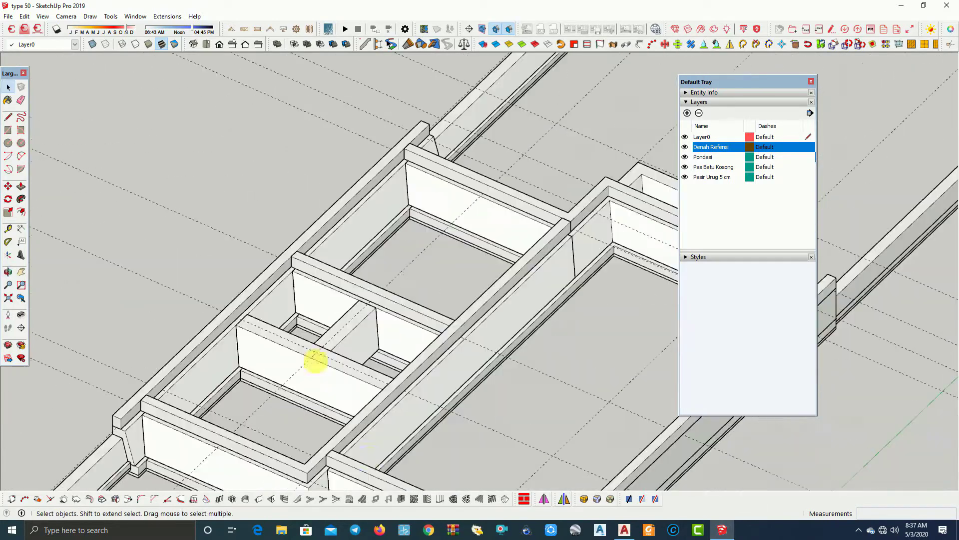
Begin a Build Wall run, then cancel the unfinished wall preview
left_click(260, 500)
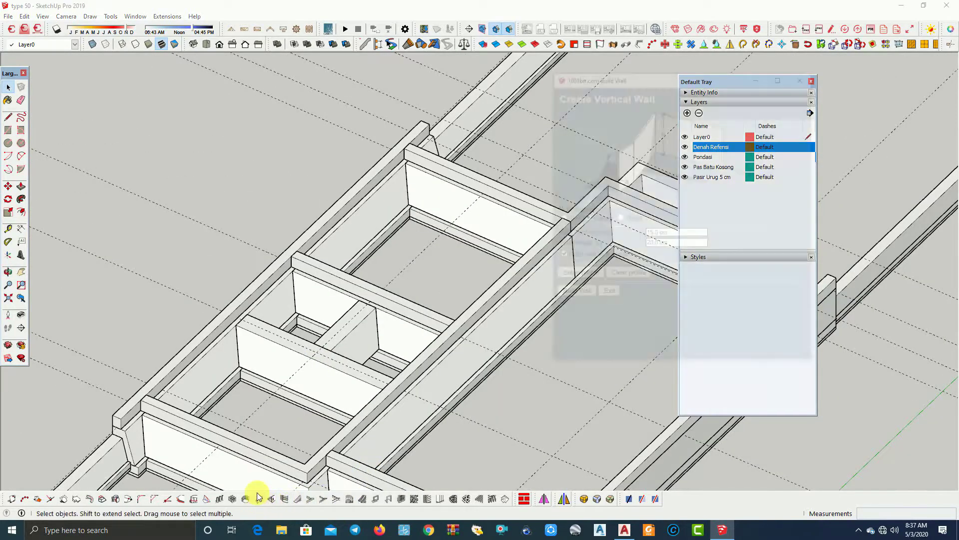
left_click(581, 295)
scroll(240, 340, "up", 2)
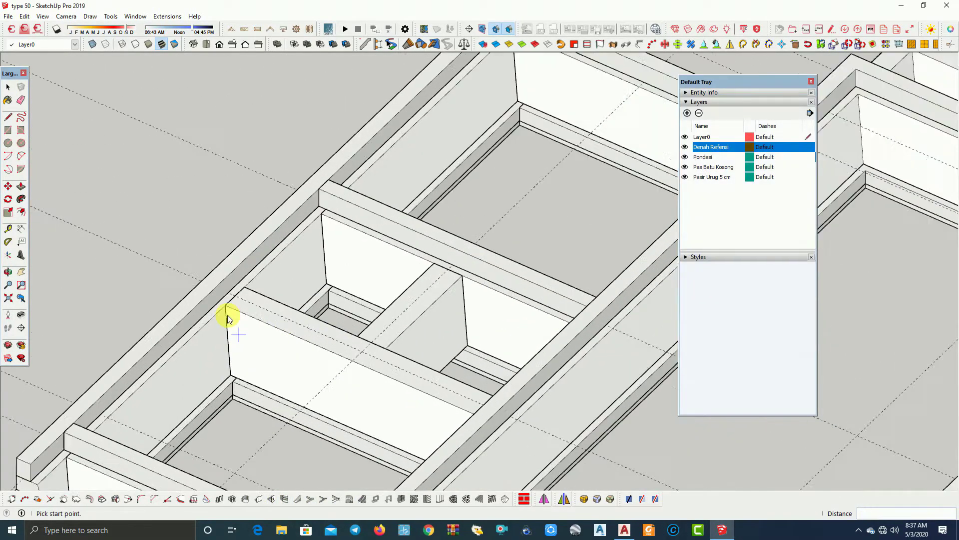
scroll(225, 300, "up", 2)
scroll(225, 279, "up", 2)
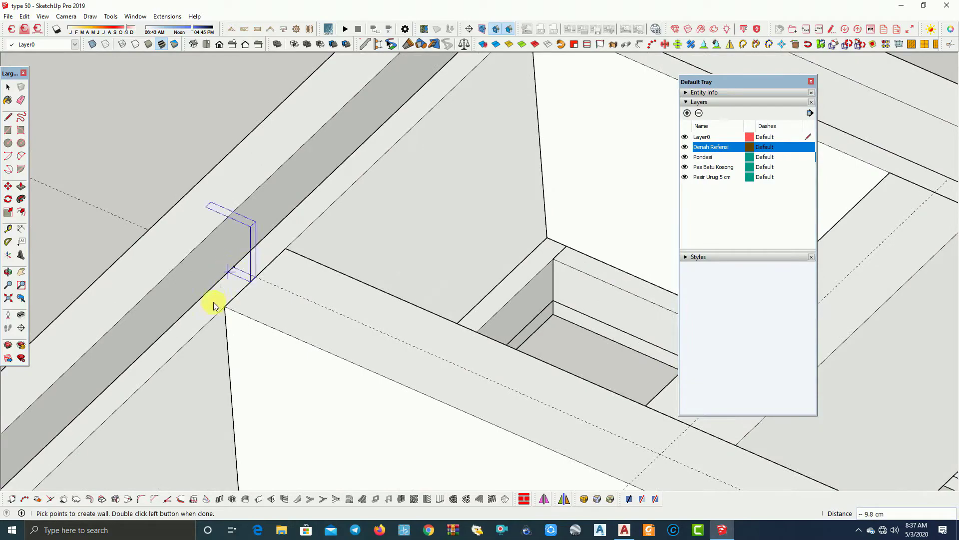
scroll(225, 310, "down", 3)
mouse_move(250, 332)
middle_mouse_down()
mouse_move(311, 353)
mouse_move(441, 369)
mouse_move(574, 364)
mouse_move(284, 368)
middle_mouse_up()
scroll(434, 360, "down", 2)
scroll(516, 373, "up", 5)
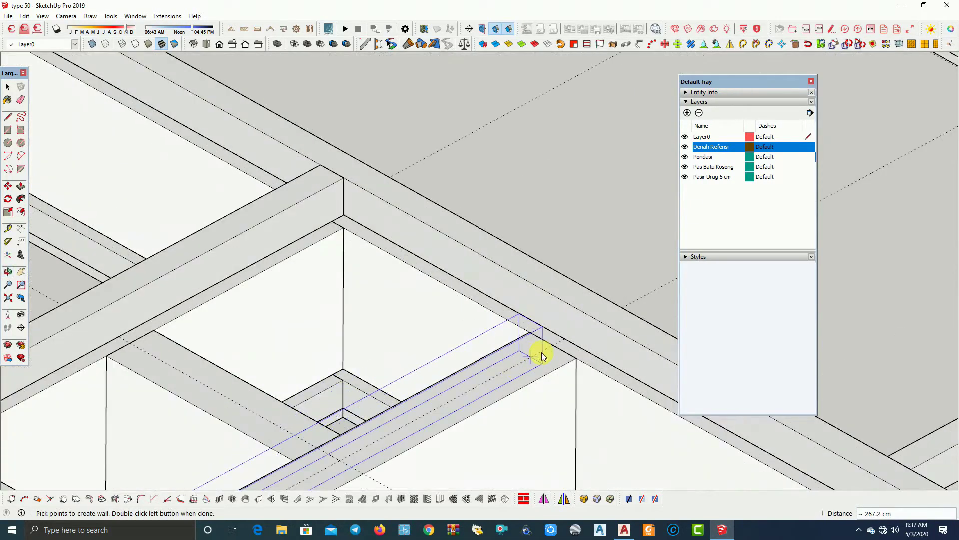
key("space")
scroll(482, 306, "down", 5)
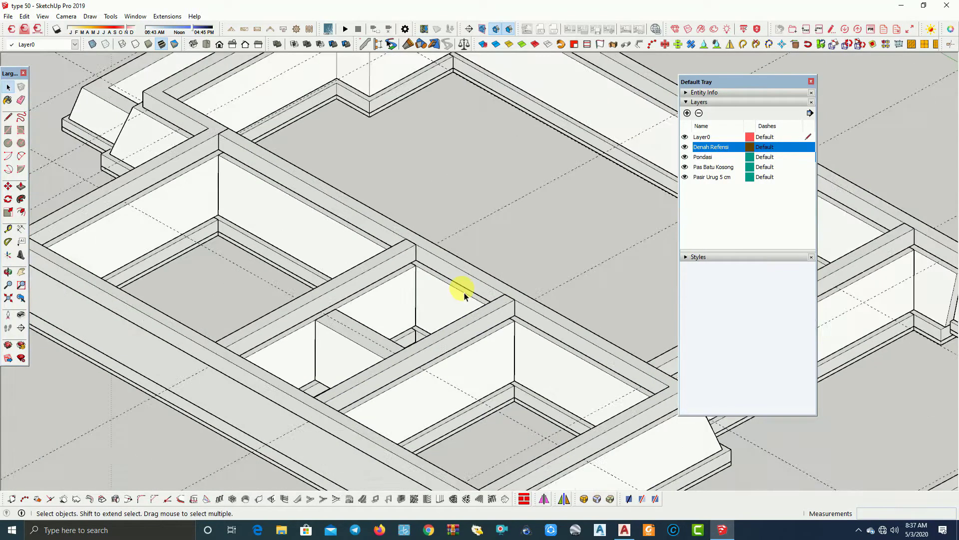
scroll(481, 409, "up", 2)
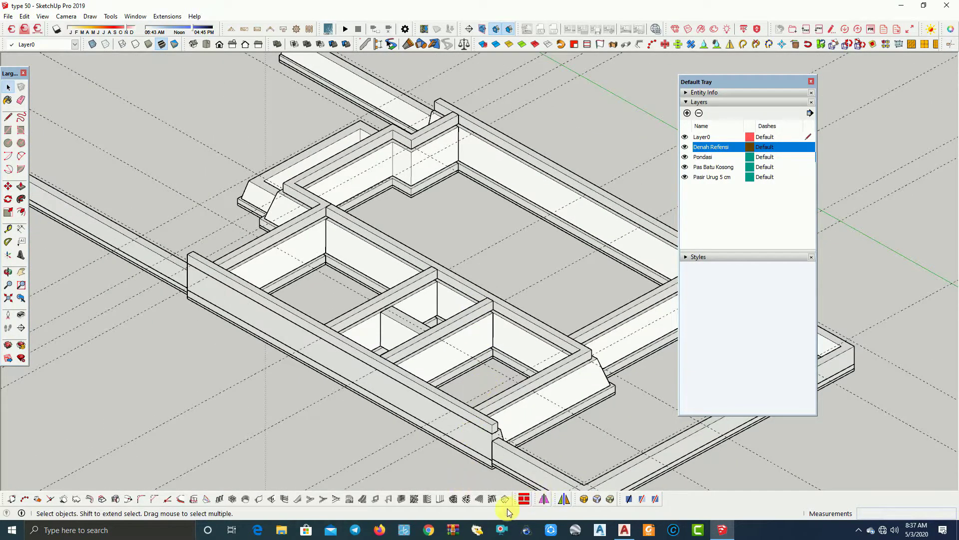
Restart Build Wall and set the new wall's start point on the cross strip
left_click(256, 498)
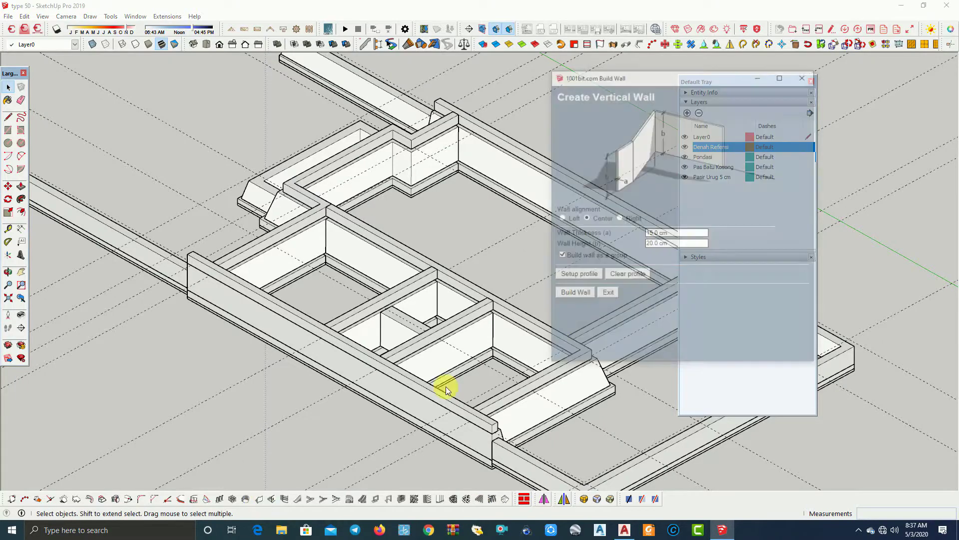
left_click(585, 293)
mouse_move(476, 304)
middle_mouse_down()
mouse_move(278, 357)
mouse_move(425, 253)
middle_mouse_up()
scroll(307, 272, "up", 5)
scroll(307, 272, "up", 3)
scroll(265, 268, "up", 2)
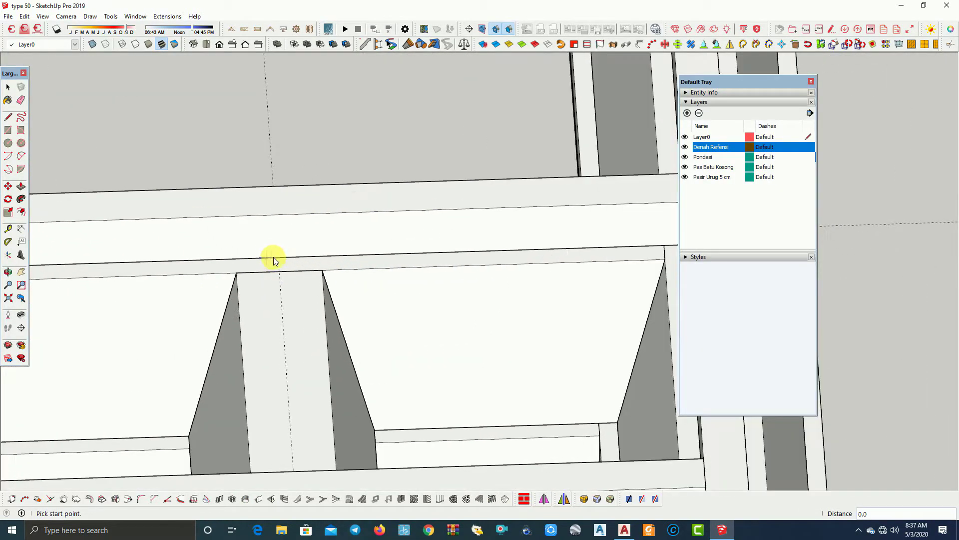
left_click(280, 257)
scroll(389, 276, "down", 5)
End the short 135 cm sloof wall at the beam's end and select it
mouse_move(356, 285)
middle_mouse_down()
mouse_move(66, 306)
mouse_move(6, 206)
middle_mouse_up()
scroll(332, 106, "up", 2)
scroll(332, 105, "up", 2)
scroll(327, 129, "up", 2)
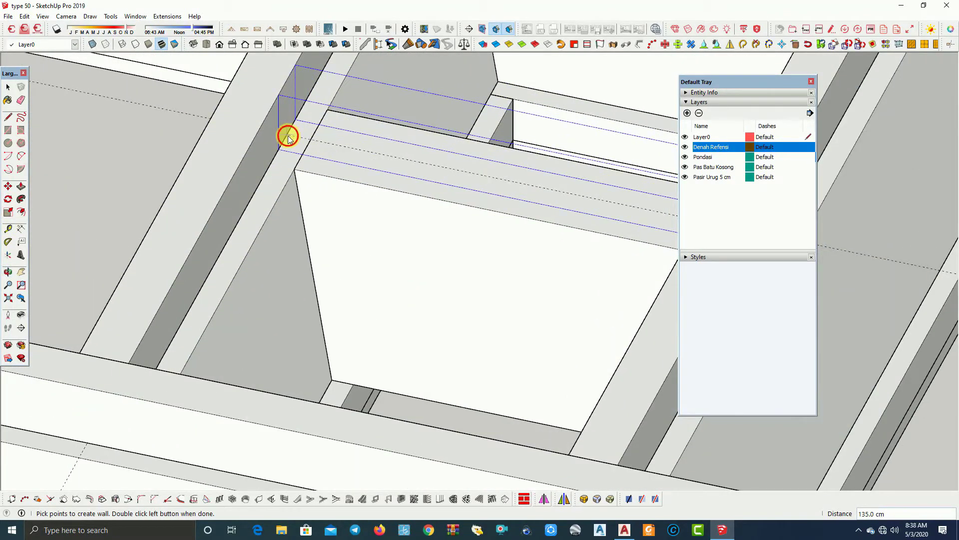
scroll(373, 180, "down", 3)
double_click(385, 180)
left_click(453, 172)
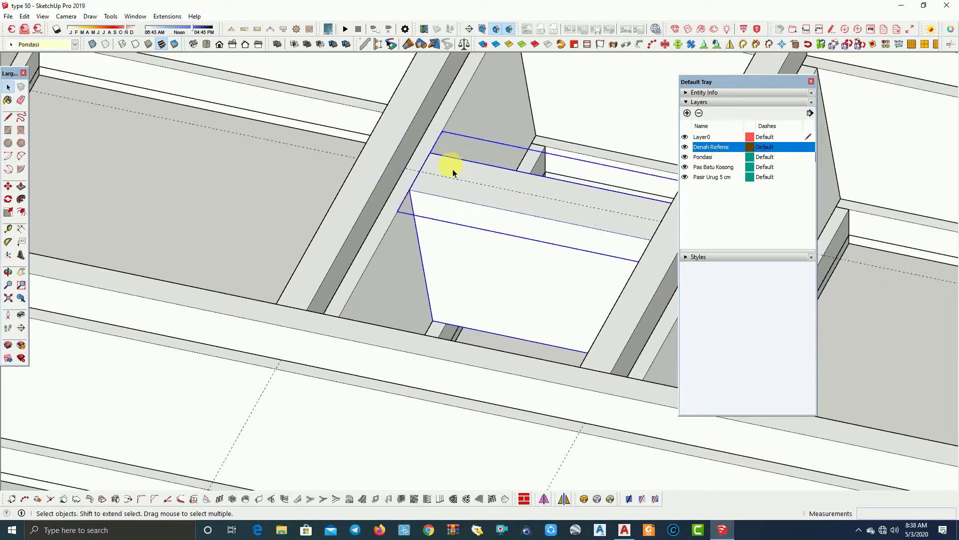
scroll(226, 193, "down", 2)
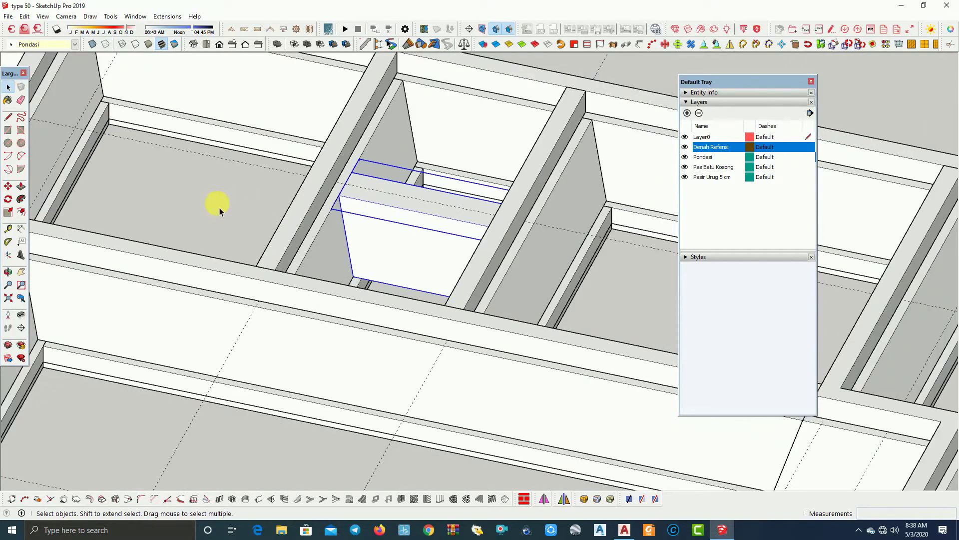
Build the sloof wall on the last short cross strip, ending at the far cross beam
left_click(259, 500)
left_click(573, 295)
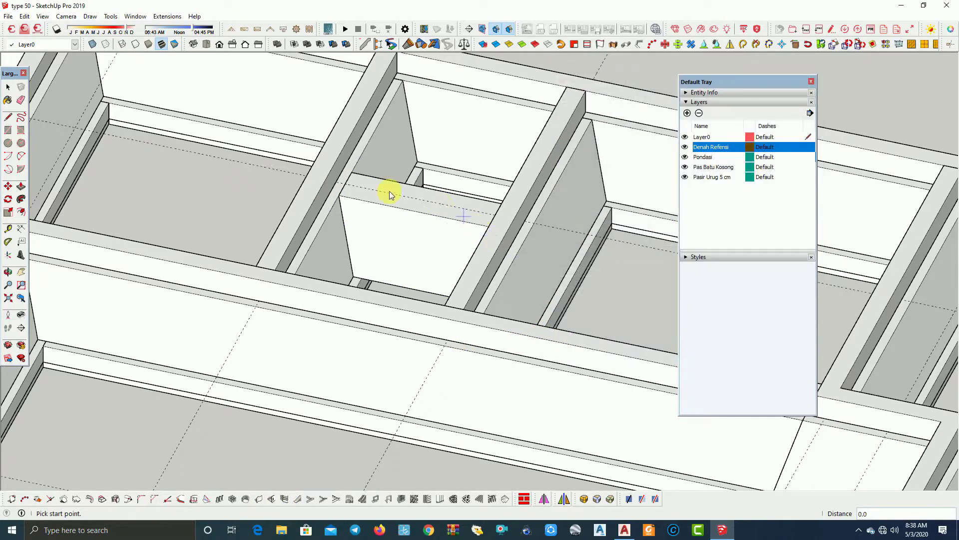
scroll(360, 188, "up", 1)
scroll(300, 180, "up", 2)
scroll(296, 176, "down", 1)
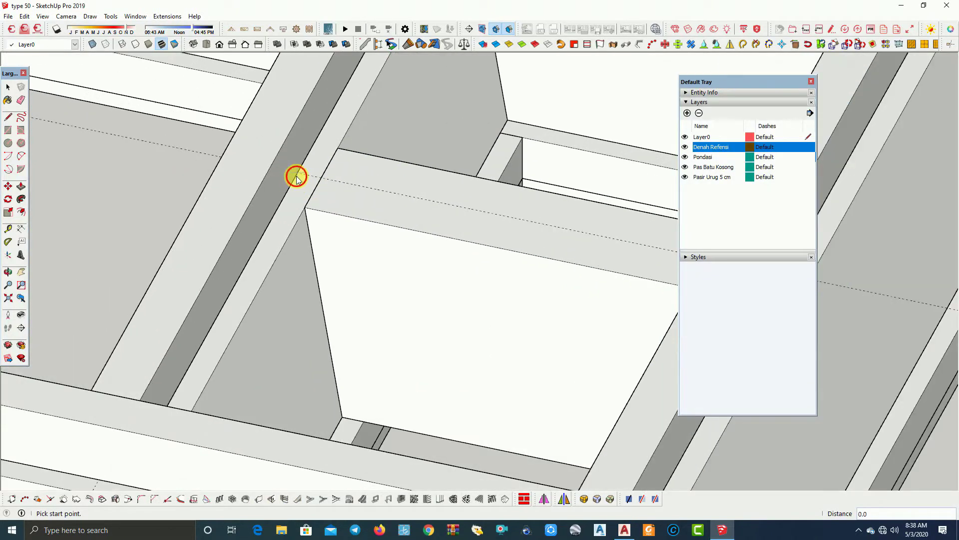
mouse_move(221, 289)
middle_mouse_down()
mouse_move(253, 324)
mouse_move(515, 320)
middle_mouse_up()
scroll(563, 242, "up", 2)
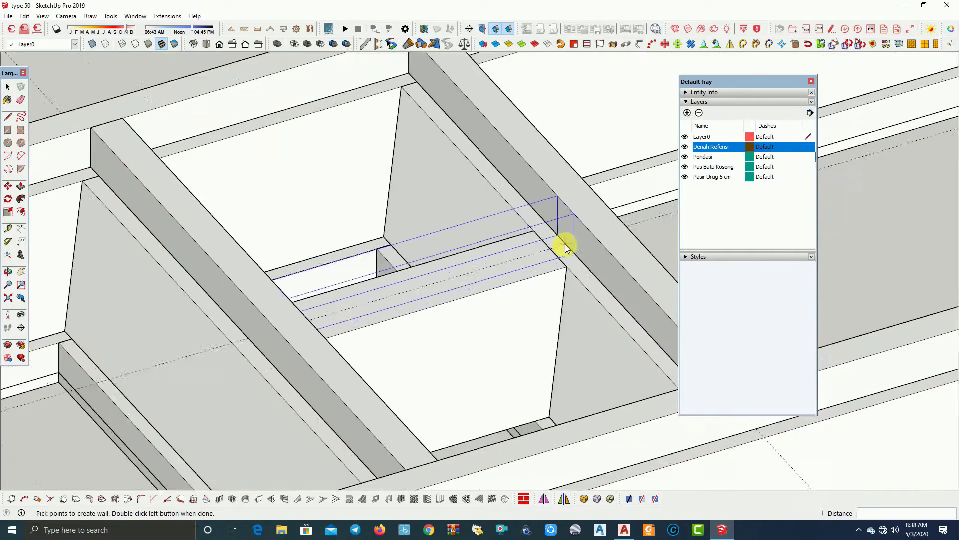
scroll(545, 252, "up", 1)
double_click(567, 246)
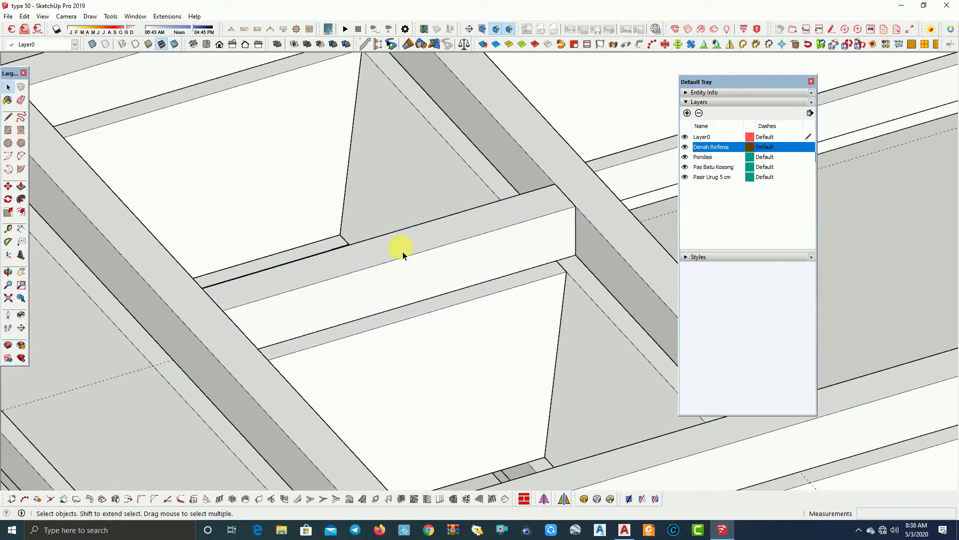
scroll(403, 255, "down", 3)
scroll(400, 252, "down", 2)
scroll(406, 252, "down", 2)
Orbit, zoom and pan around the stepped front junction to inspect the sloof beams
mouse_move(444, 282)
middle_mouse_down()
mouse_move(373, 351)
mouse_move(317, 327)
mouse_move(345, 327)
middle_mouse_up()
scroll(439, 328, "up", 3)
scroll(538, 342, "up", 2)
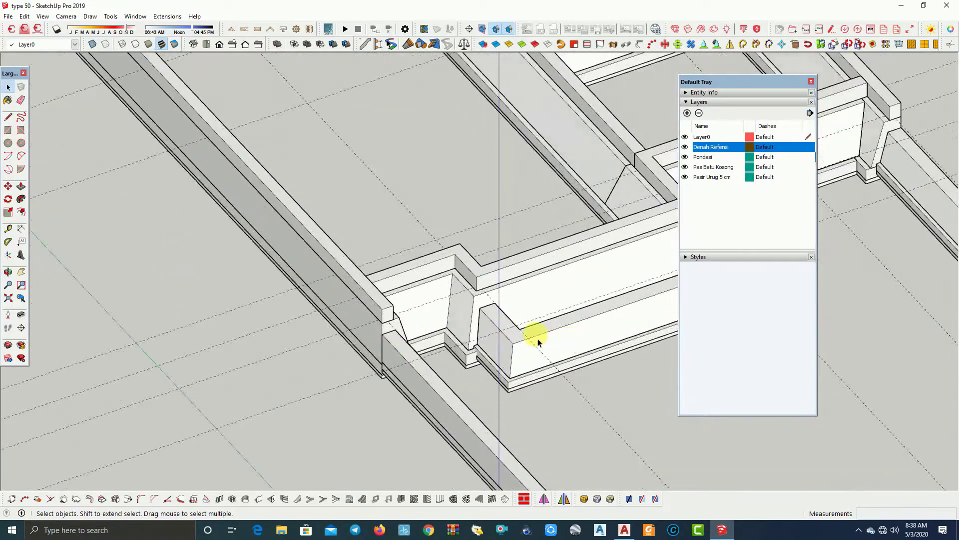
mouse_move(538, 343)
middle_mouse_down()
mouse_move(53, 272)
mouse_move(353, 279)
mouse_move(317, 343)
mouse_move(392, 359)
mouse_move(602, 346)
middle_mouse_up()
scroll(510, 330, "down", 2)
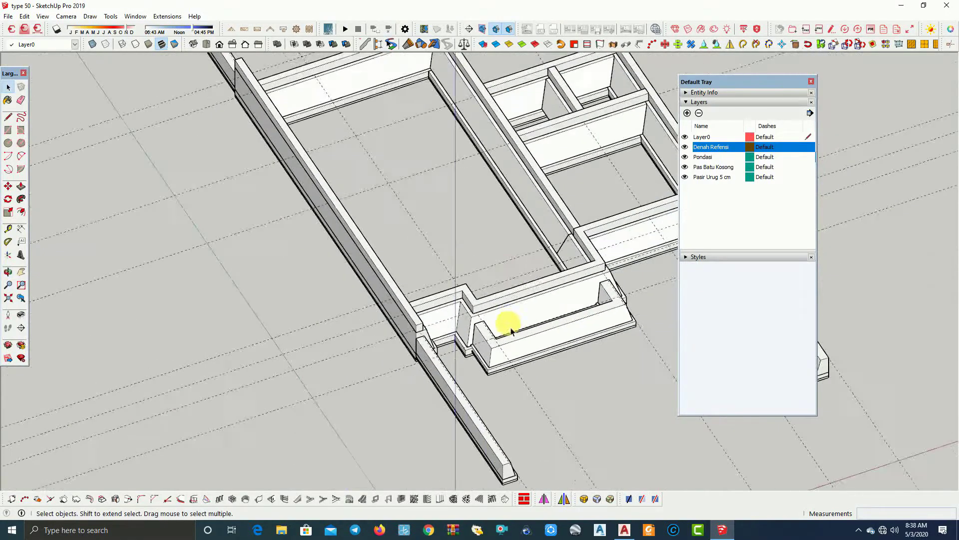
middle_click_drag(511, 329, 449, 296)
scroll(376, 217, "up", 2)
scroll(377, 208, "up", 2)
scroll(384, 205, "up", 2)
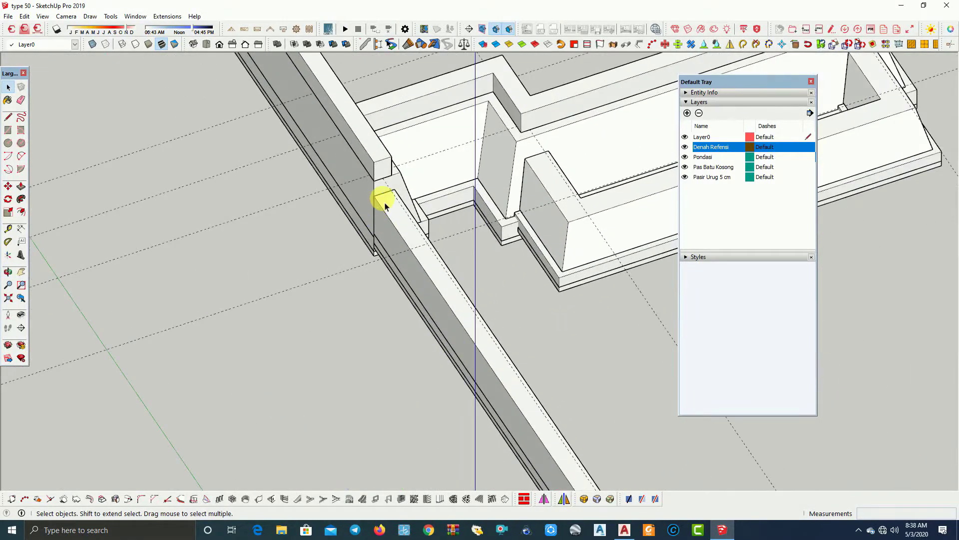
scroll(381, 200, "down", 2)
scroll(402, 208, "down", 2)
scroll(503, 208, "down", 3)
middle_click_drag(503, 208, 459, 375)
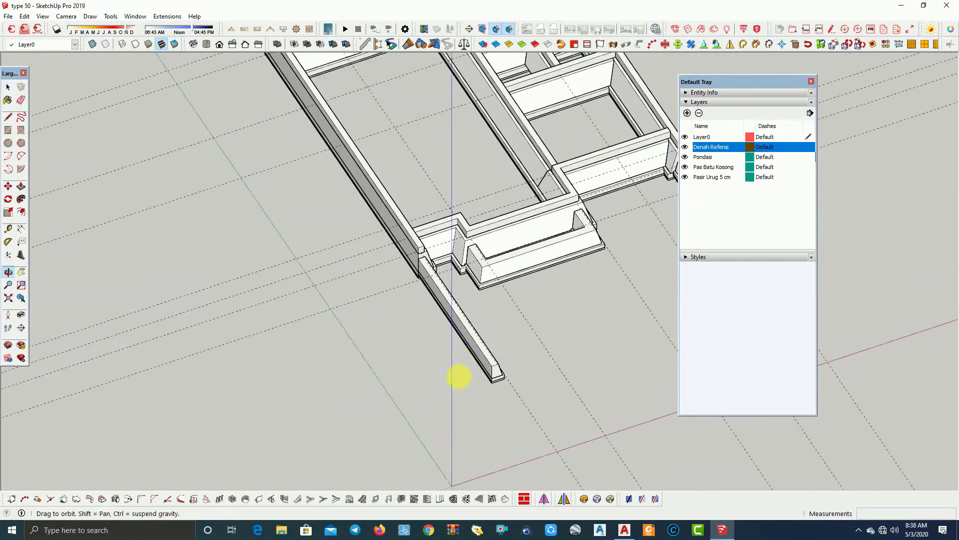
scroll(458, 376, "down", 3)
mouse_move(435, 278)
middle_mouse_down()
mouse_move(494, 342)
mouse_move(436, 280)
middle_mouse_up()
scroll(394, 180, "up", 2)
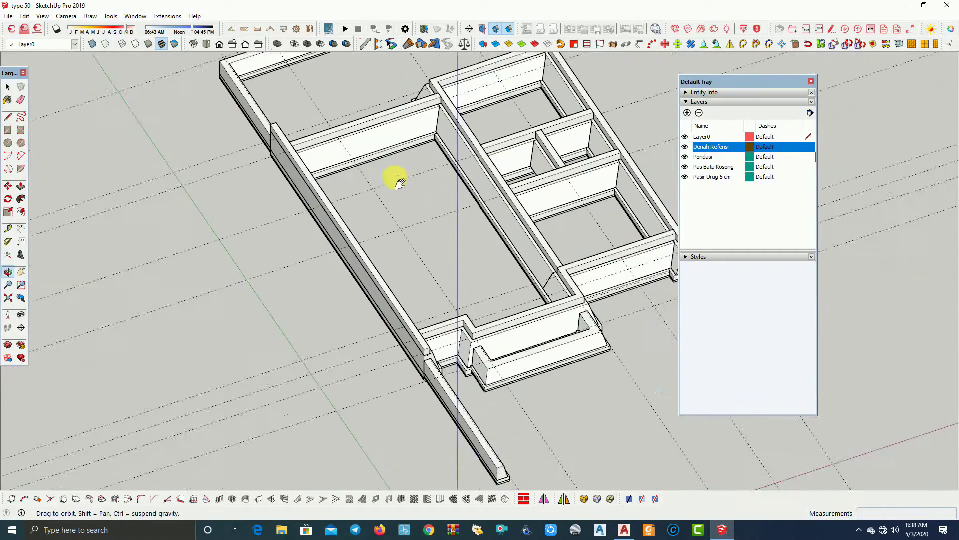
middle_click_drag(395, 179, 392, 177, "shift")
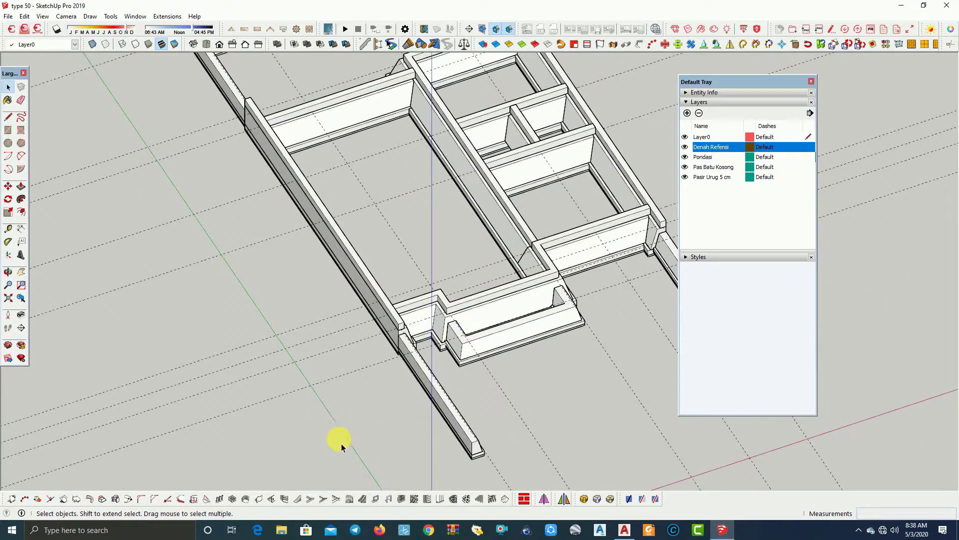
Start a left-aligned wall on the long strip, then cancel it
left_click(262, 501)
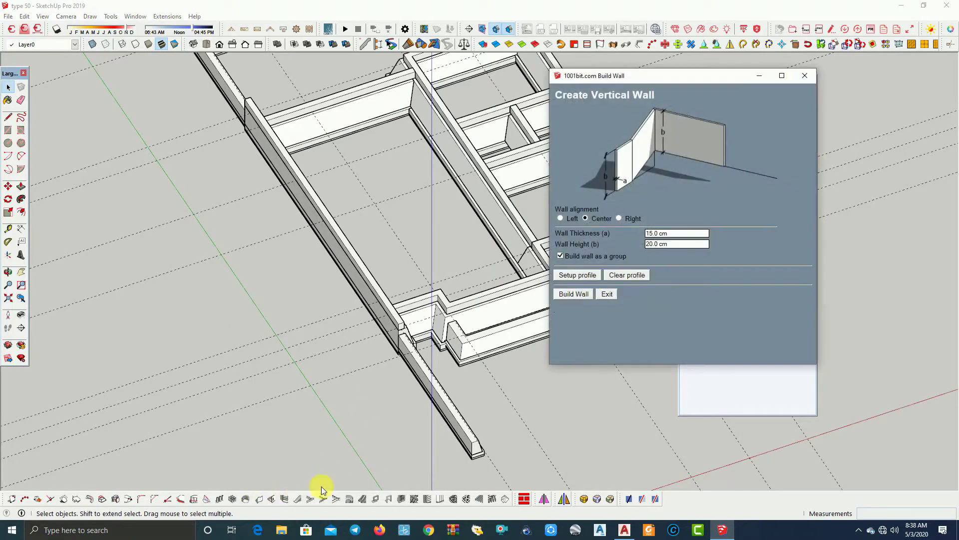
left_click(560, 219)
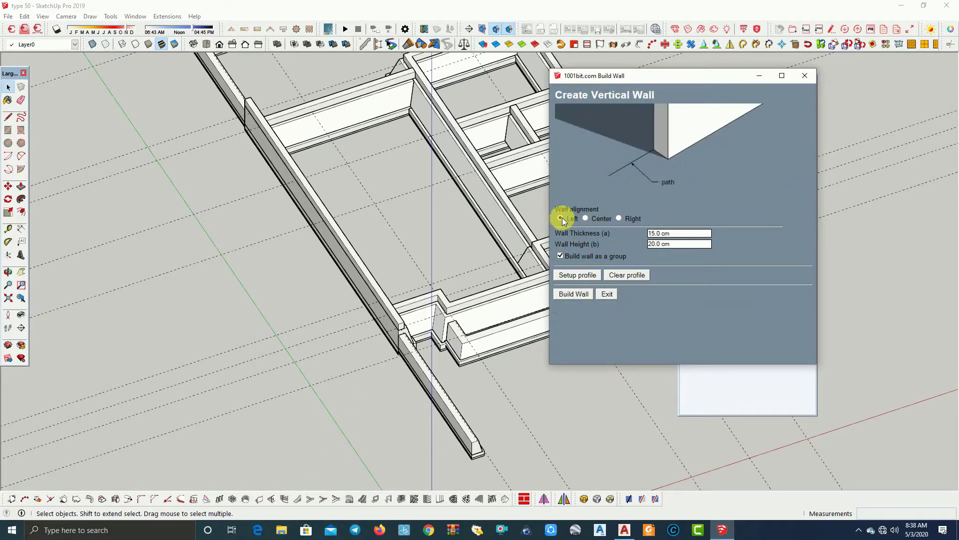
left_click(580, 294)
scroll(400, 350, "up", 3)
scroll(401, 329, "up", 2)
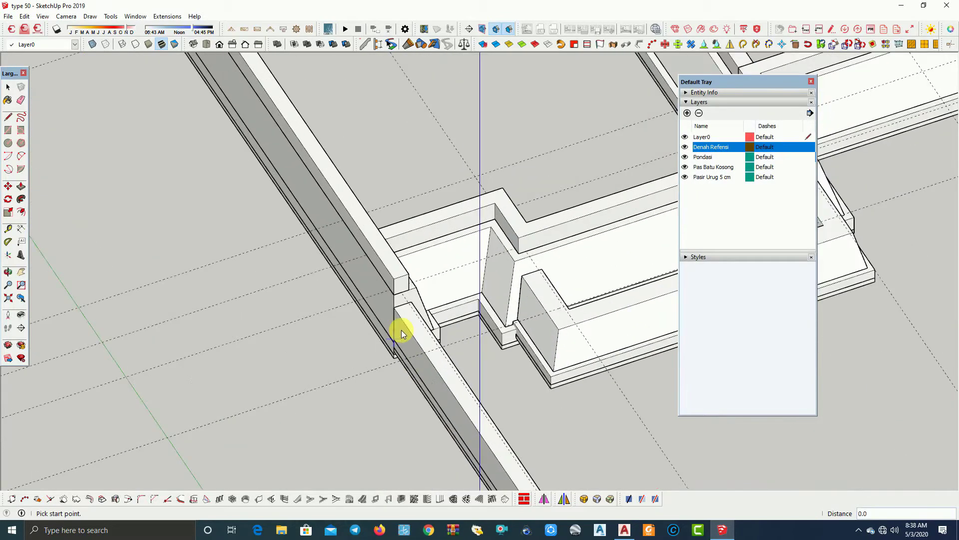
scroll(400, 330, "up", 1)
left_click(393, 302)
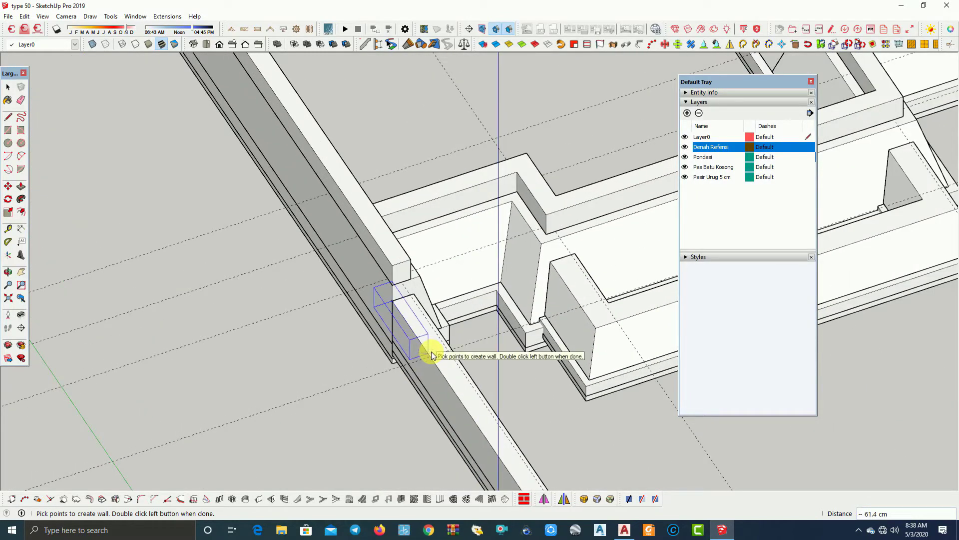
key("Escape")
key("space")
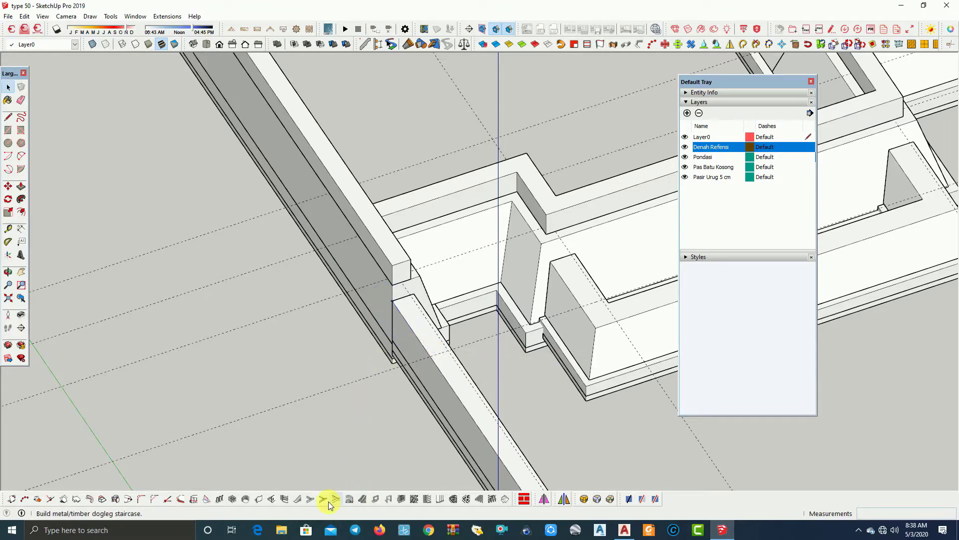
Build a right-aligned 15 cm thick, 20 cm high sloof wall about 300 cm along the strip
left_click(255, 502)
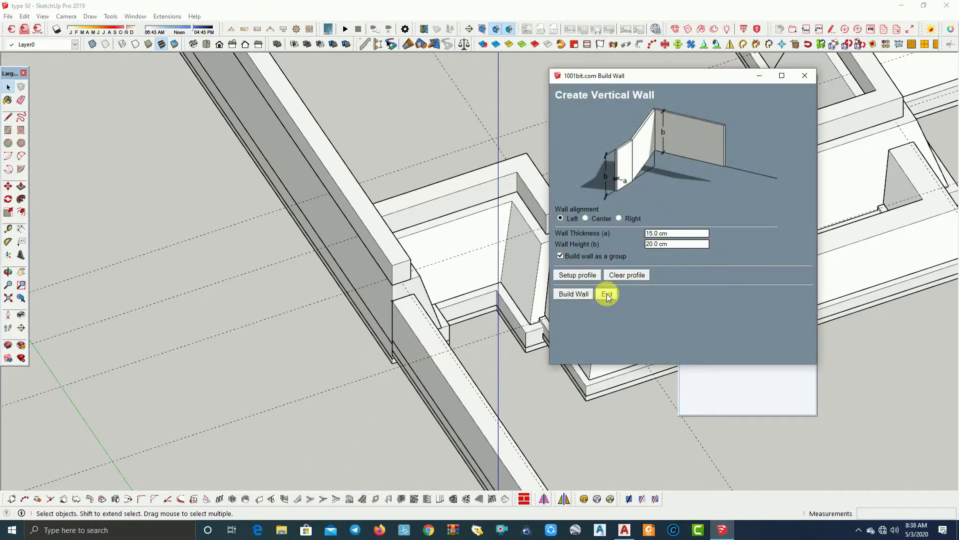
left_click(619, 219)
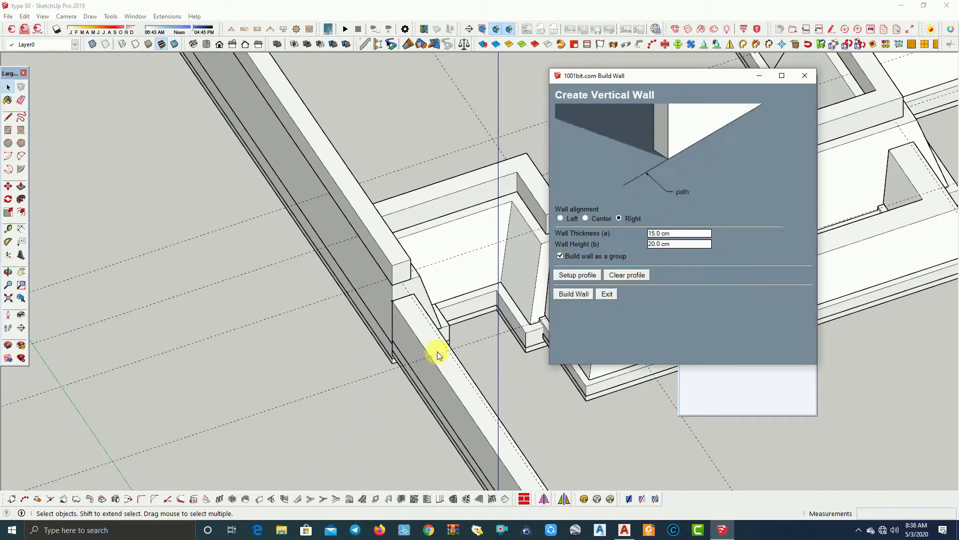
left_click(580, 294)
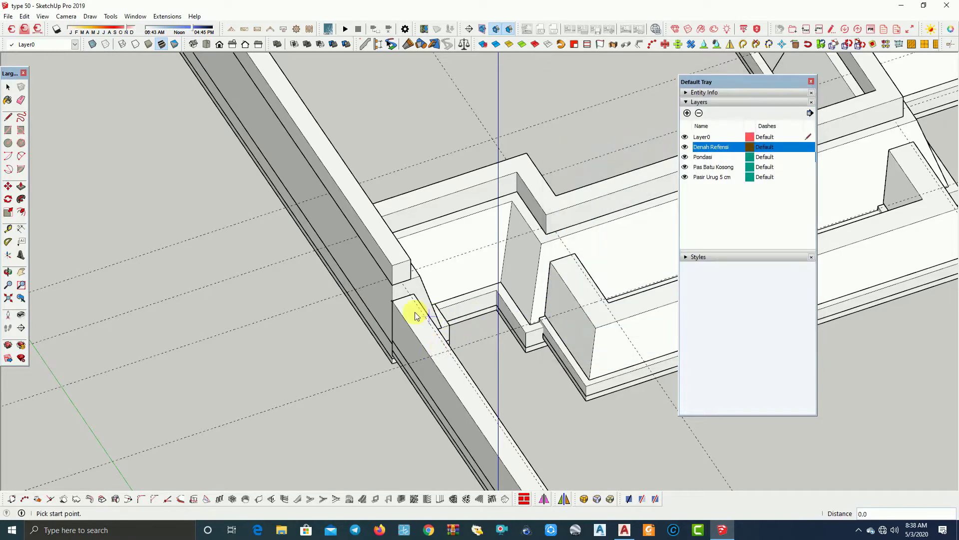
left_click(393, 299)
scroll(305, 280, "down", 3)
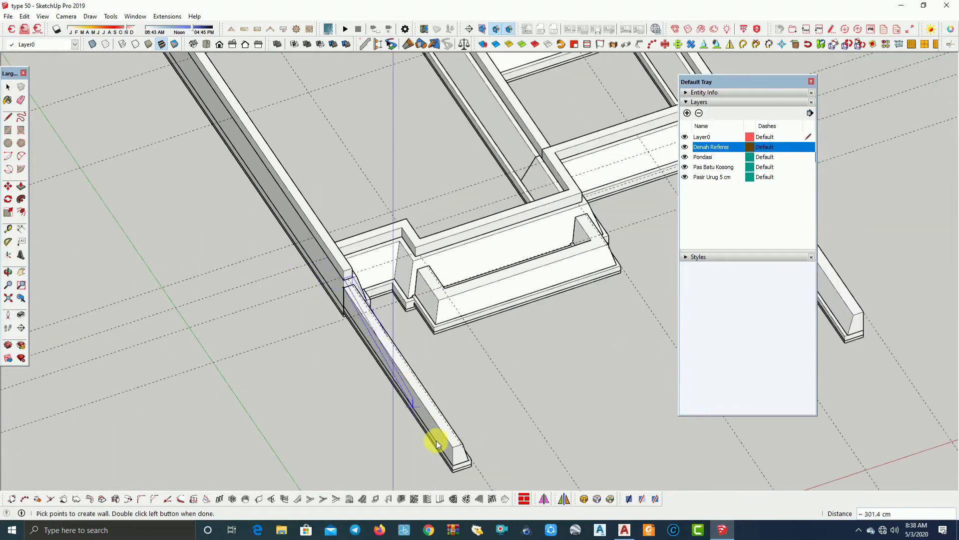
scroll(445, 444, "up", 1)
double_click(458, 451)
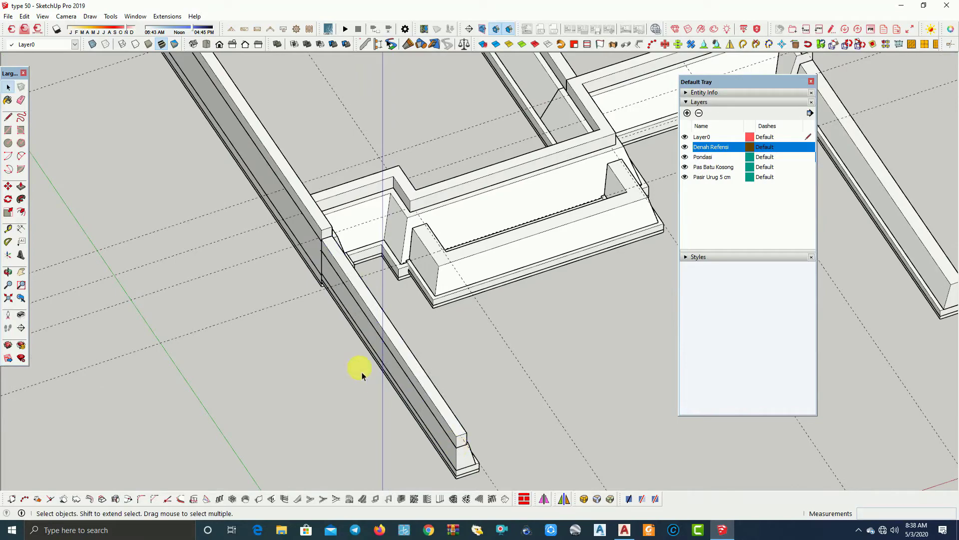
scroll(377, 230, "up", 2)
scroll(426, 208, "up", 2)
scroll(452, 198, "up", 2)
scroll(317, 171, "up", 1)
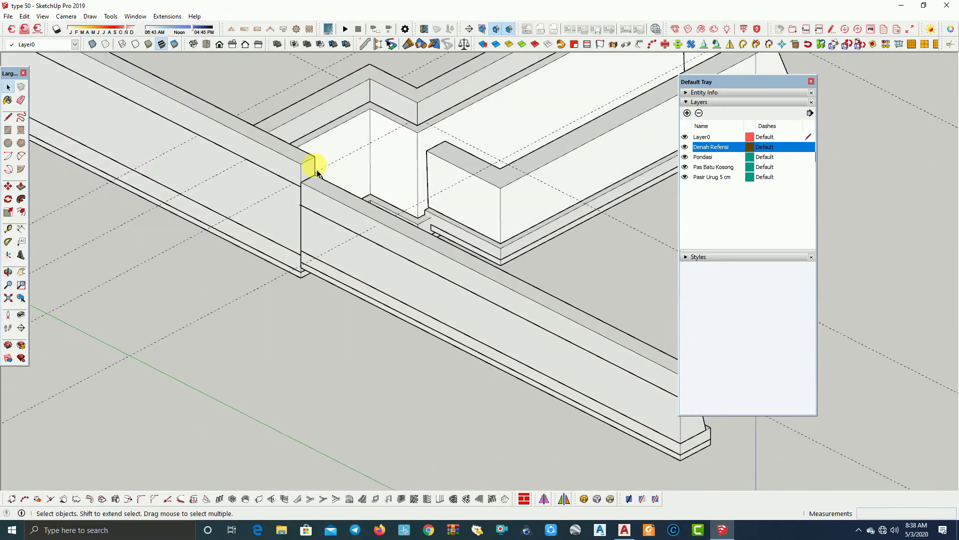
scroll(316, 172, "down", 3)
Orbit and zoom to the second foundation strip extension on the other side
scroll(352, 250, "down", 2)
mouse_move(517, 318)
middle_mouse_down()
mouse_move(509, 299)
mouse_move(355, 338)
middle_mouse_up()
scroll(475, 262, "up", 2)
scroll(368, 291, "up", 2)
scroll(520, 242, "up", 2)
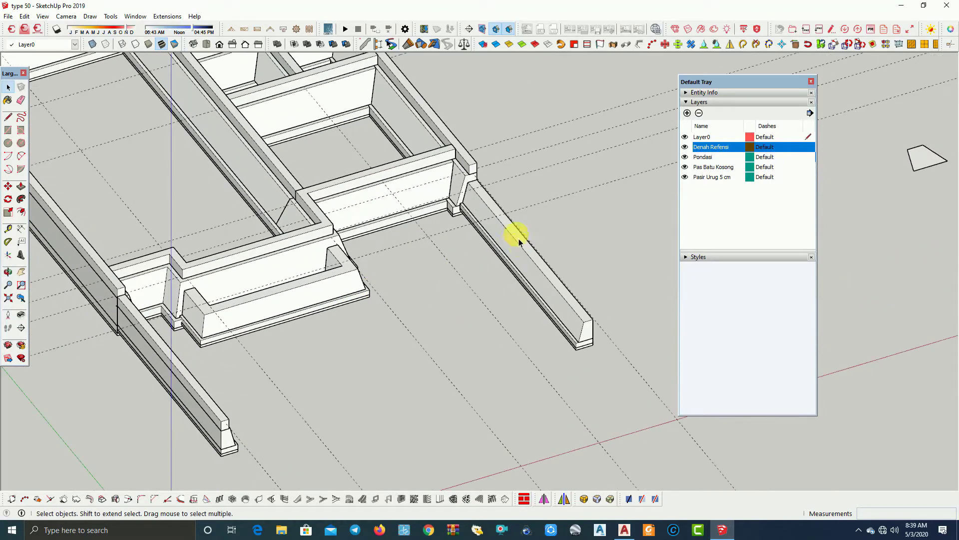
scroll(519, 242, "up", 2)
scroll(480, 180, "up", 2)
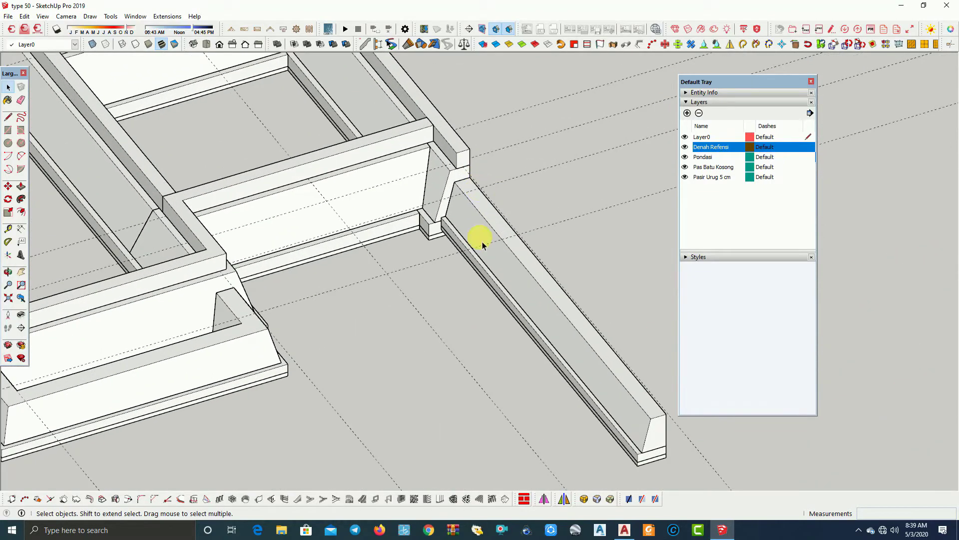
Build a left-aligned sloof wall about 447 cm long along the extending strip
left_click(260, 499)
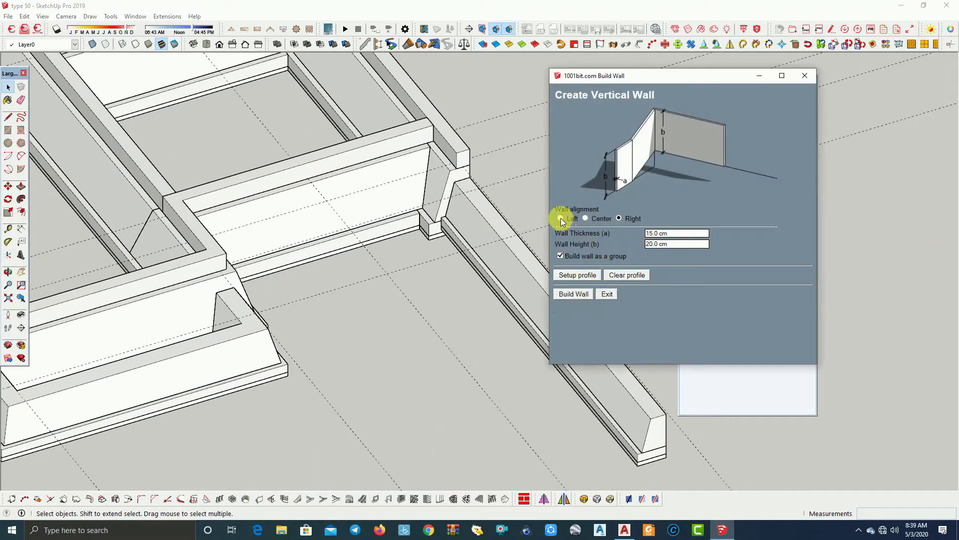
left_click(560, 219)
left_click(569, 294)
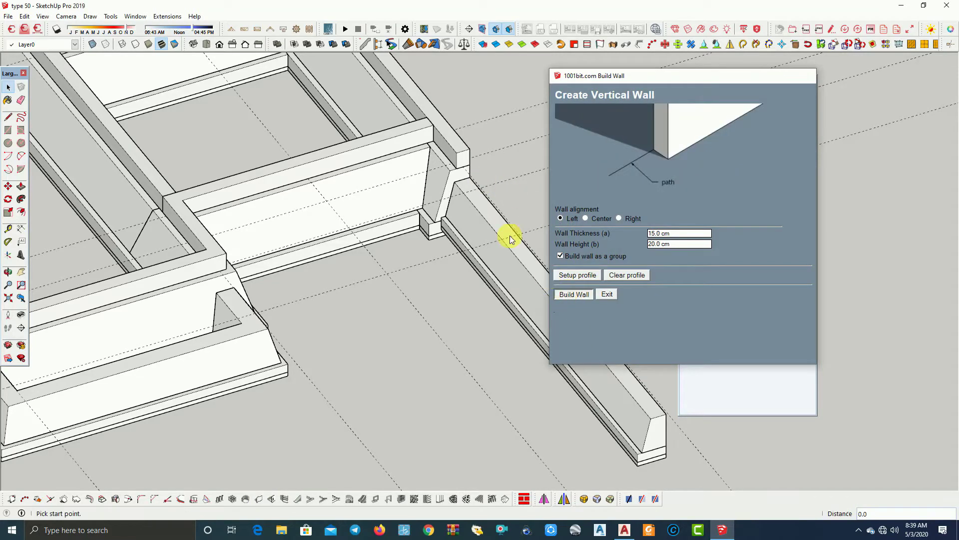
scroll(470, 181, "up", 2)
scroll(461, 173, "up", 2)
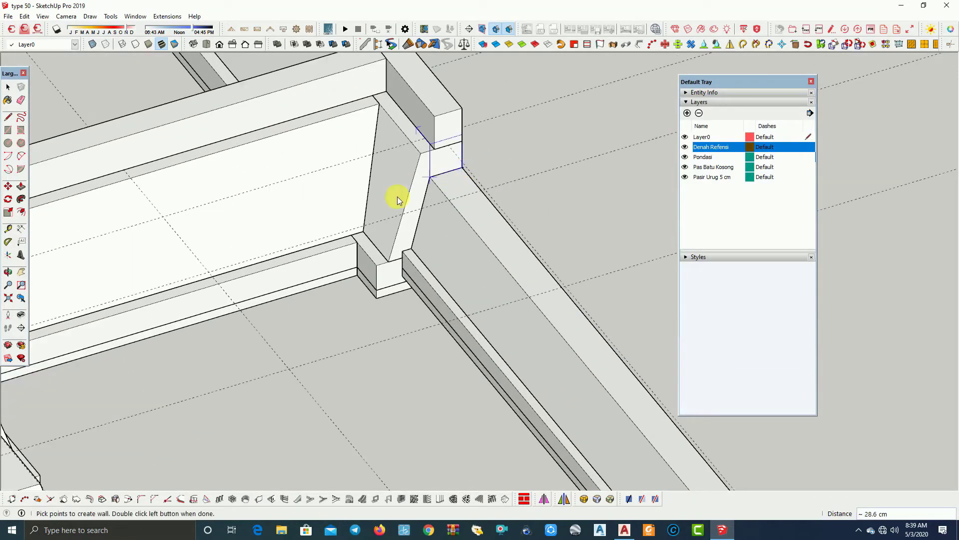
scroll(472, 250, "down", 2)
scroll(524, 300, "down", 2)
scroll(580, 348, "down", 1)
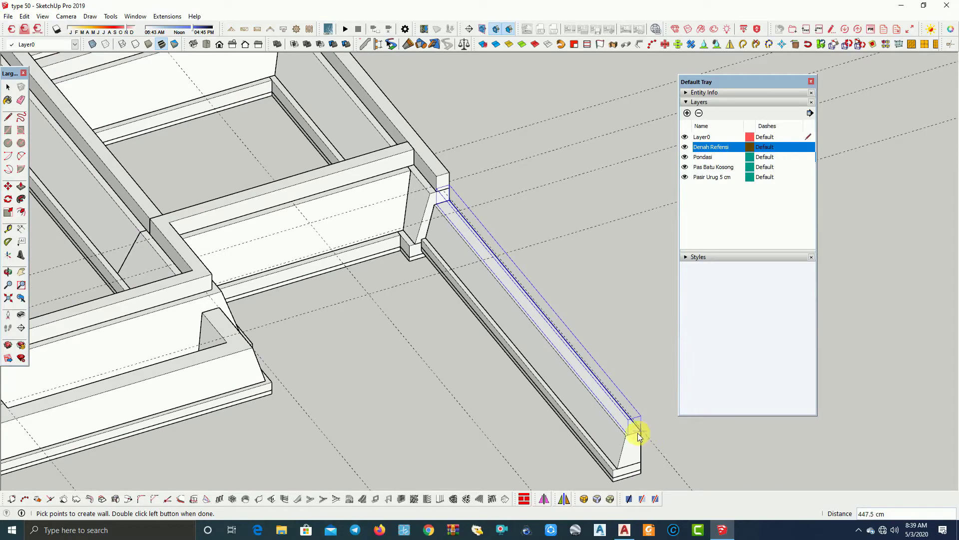
double_click(639, 436)
scroll(619, 417, "down", 3)
scroll(524, 349, "down", 3)
mouse_move(450, 306)
middle_mouse_down()
mouse_move(382, 214)
mouse_move(456, 315)
middle_mouse_up()
scroll(499, 461, "up", 2)
scroll(488, 386, "up", 2)
scroll(416, 278, "up", 2)
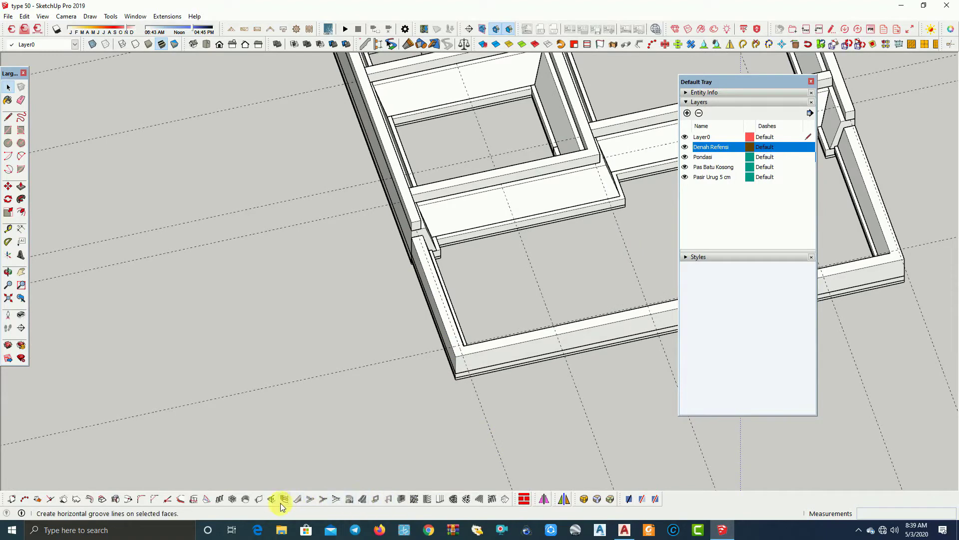
Add a short sloof wall segment near the front junction
left_click(257, 498)
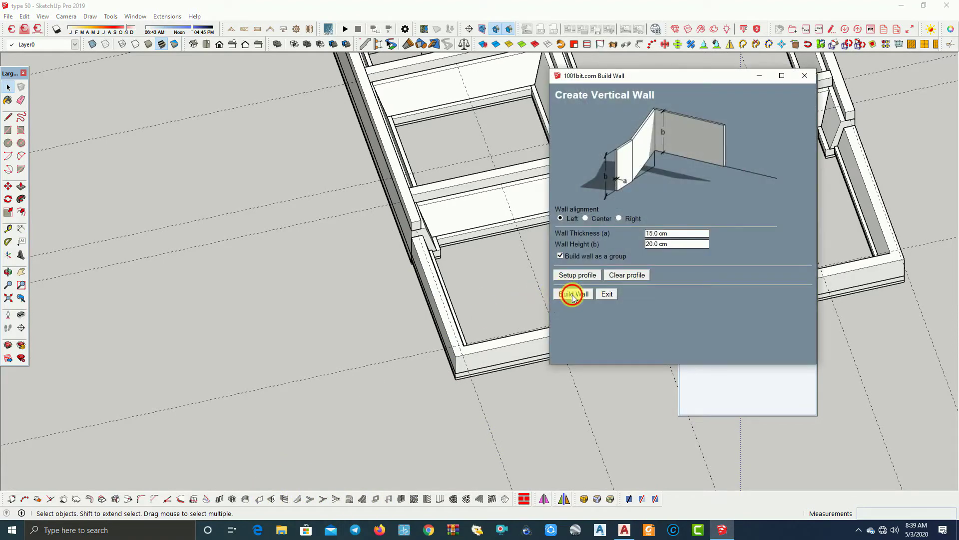
left_click(571, 295)
scroll(409, 241, "up", 2)
left_click(409, 236)
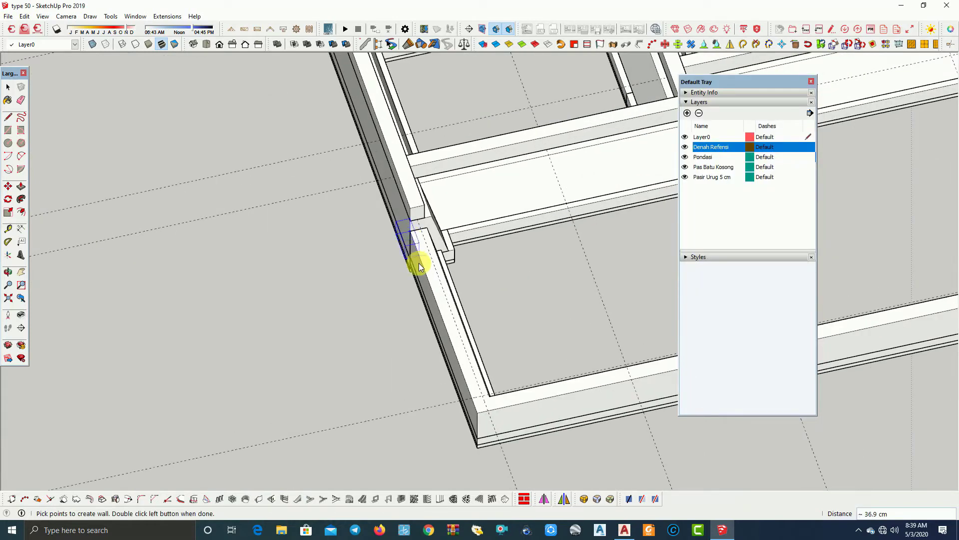
double_click(421, 270)
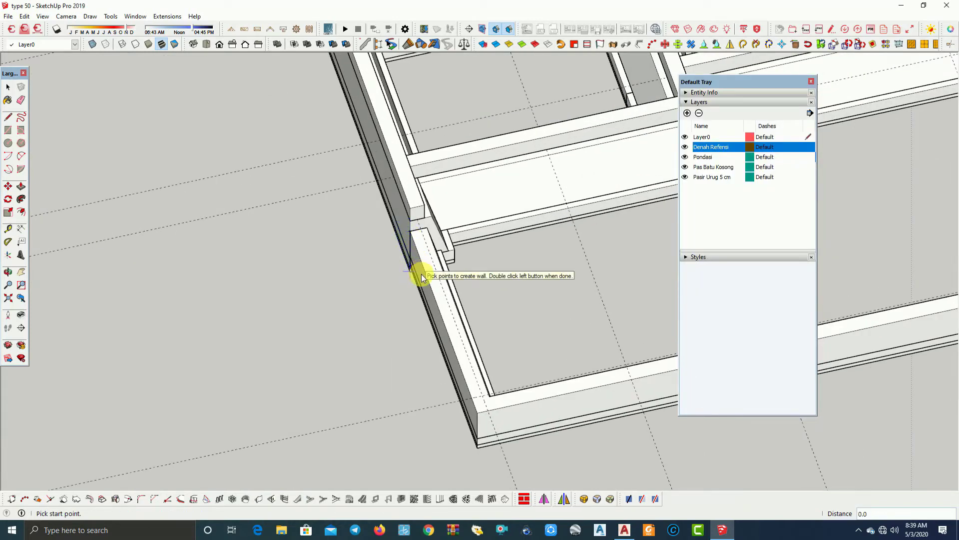
Run a right-aligned perimeter wall through the front-left and front-right corners
left_click(258, 500)
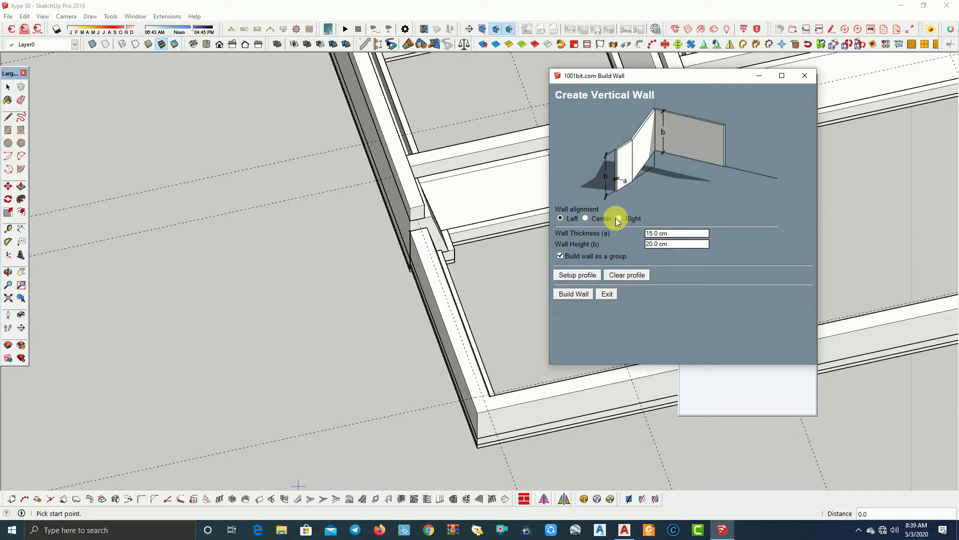
left_click(618, 218)
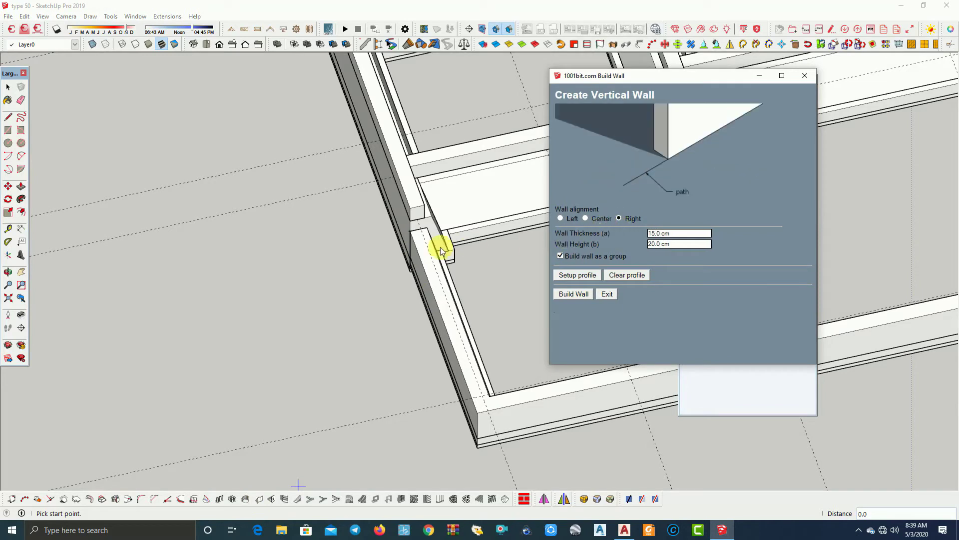
left_click(564, 293)
left_click(408, 229)
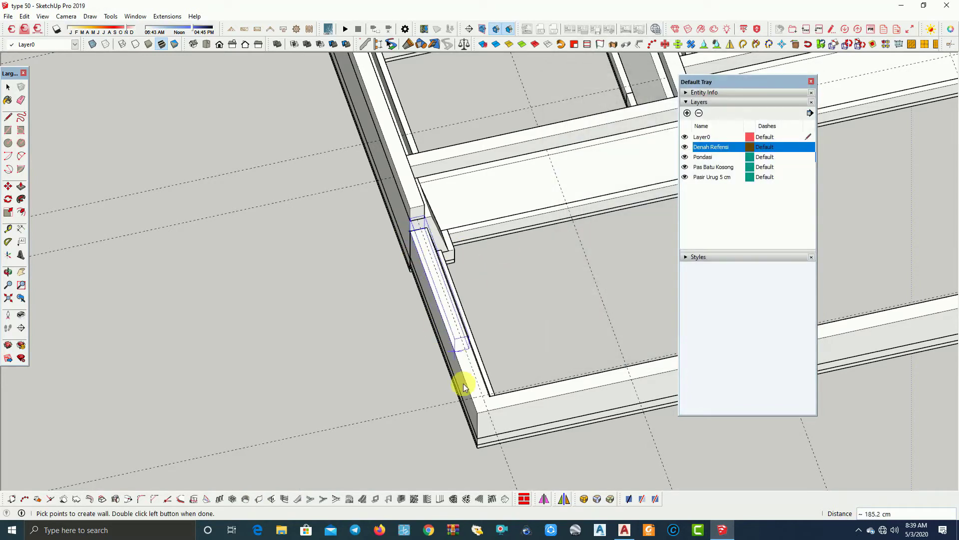
left_click(477, 414)
scroll(221, 308, "down", 3)
scroll(374, 300, "down", 2)
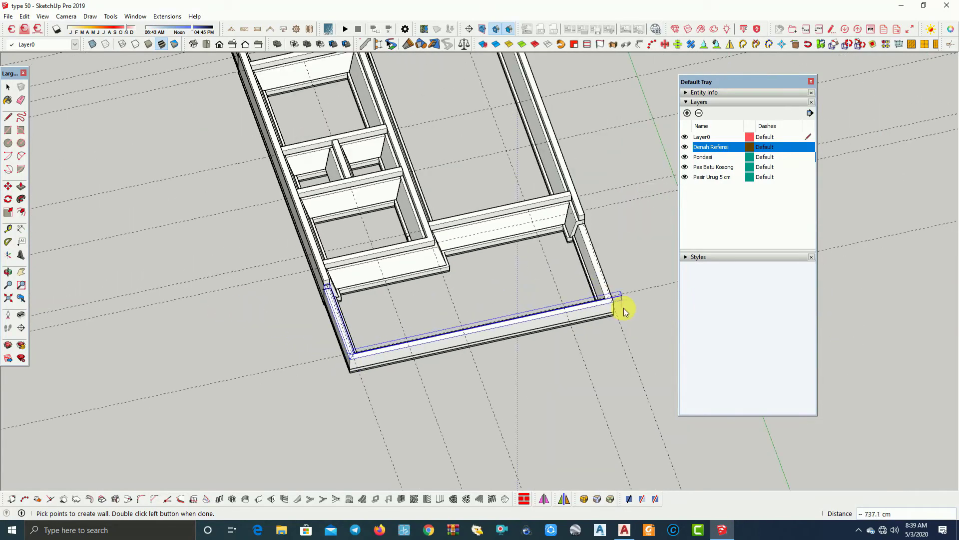
left_click(611, 304)
Finish the perimeter wall back at the junction and orbit out to view the foundation
scroll(600, 255, "up", 2)
scroll(593, 229, "up", 2)
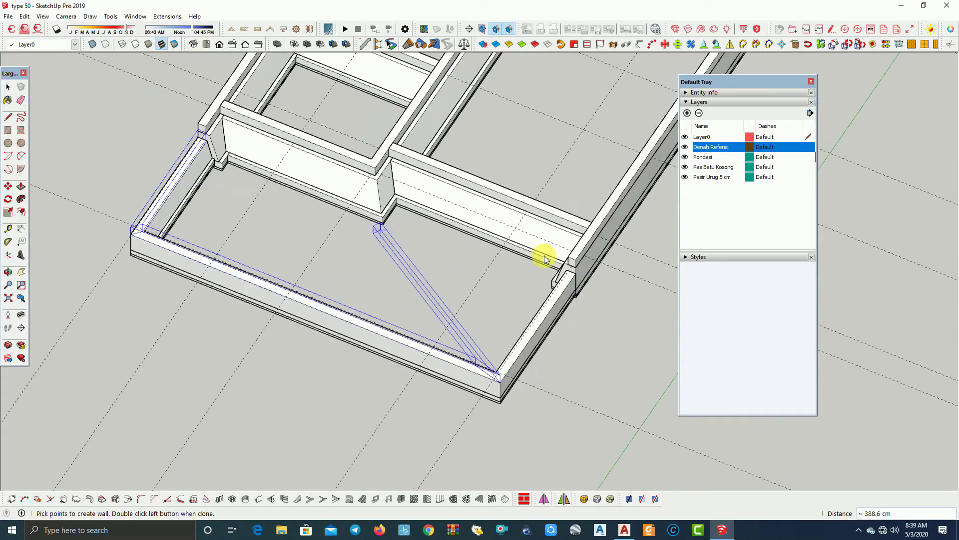
scroll(544, 256, "up", 2)
scroll(560, 277, "up", 1)
double_click(556, 270)
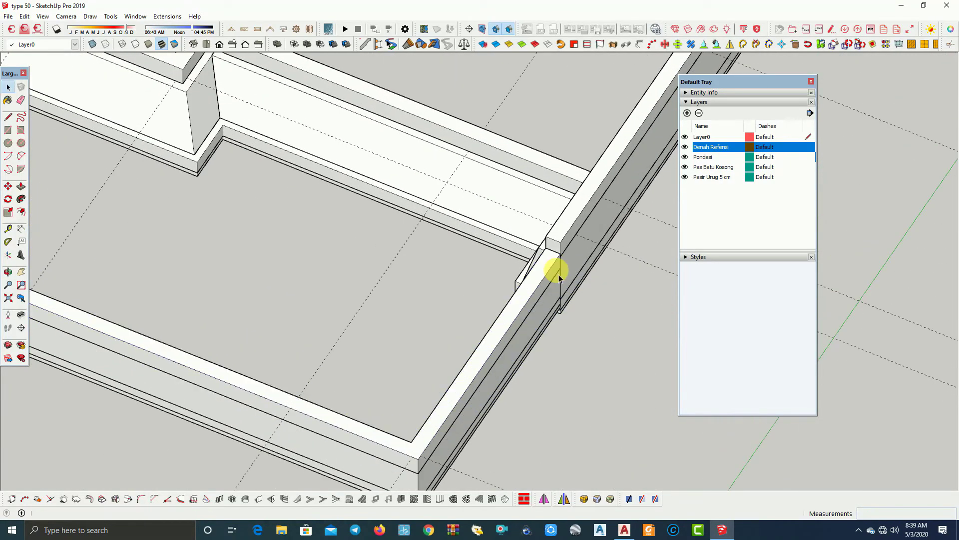
scroll(546, 278, "down", 3)
scroll(400, 229, "down", 3)
mouse_move(400, 229)
middle_mouse_down("shift")
mouse_move(470, 260)
mouse_move(343, 306)
middle_mouse_up("shift")
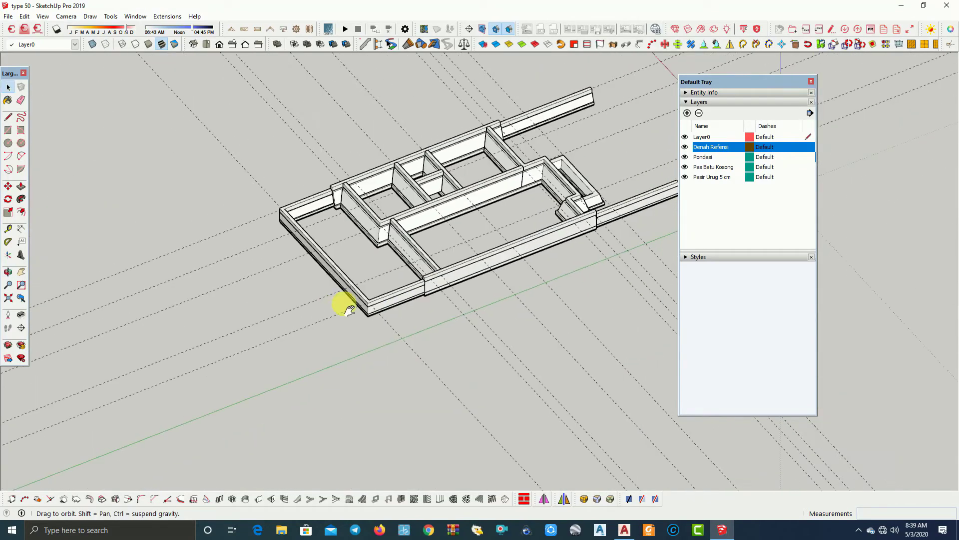
scroll(447, 272, "up", 2)
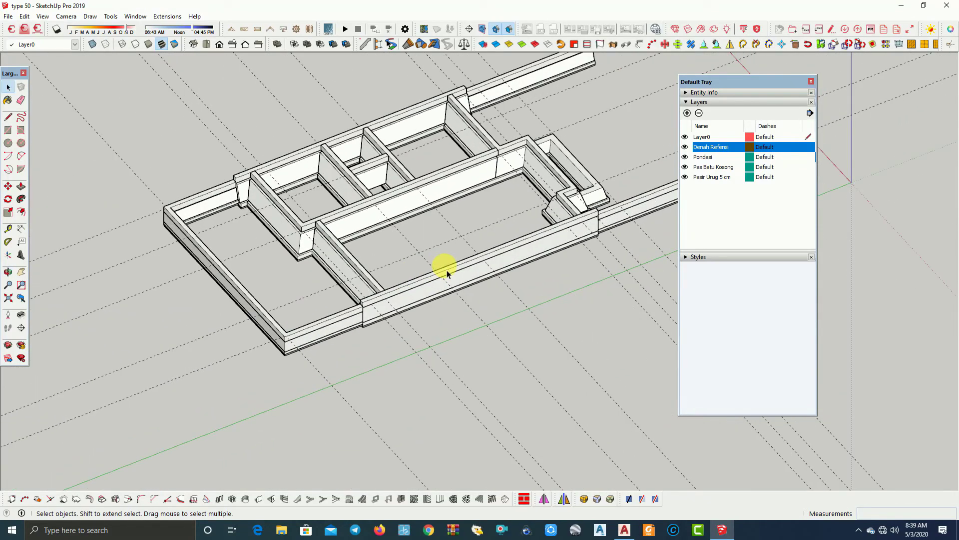